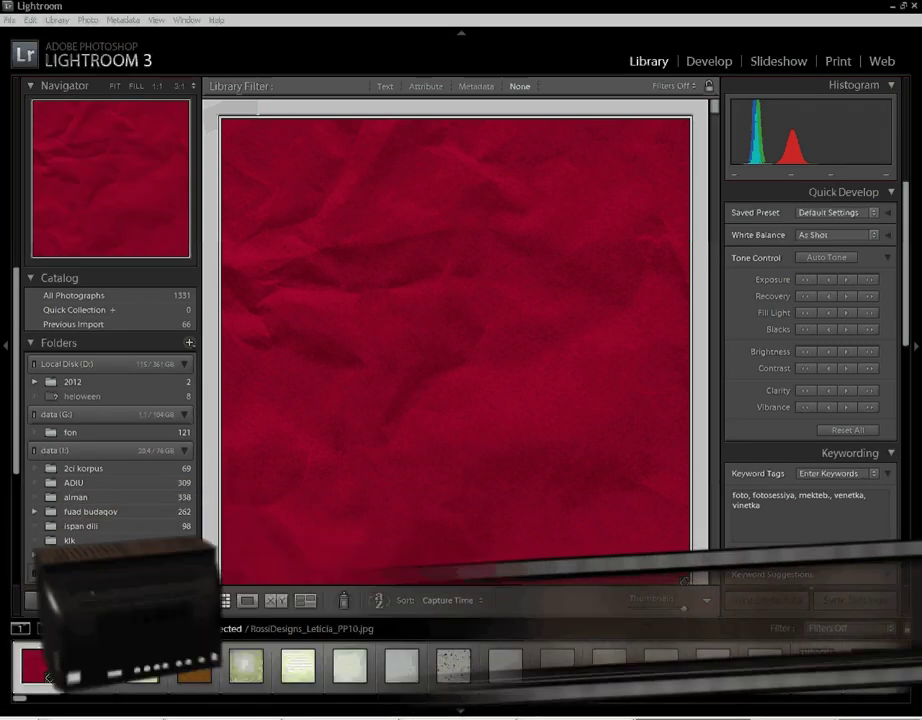
Browse Add Folder to the позы для фотографирования folder on FreeAgent GoFlex Drive (O:), then cancel.
left_click(189, 343)
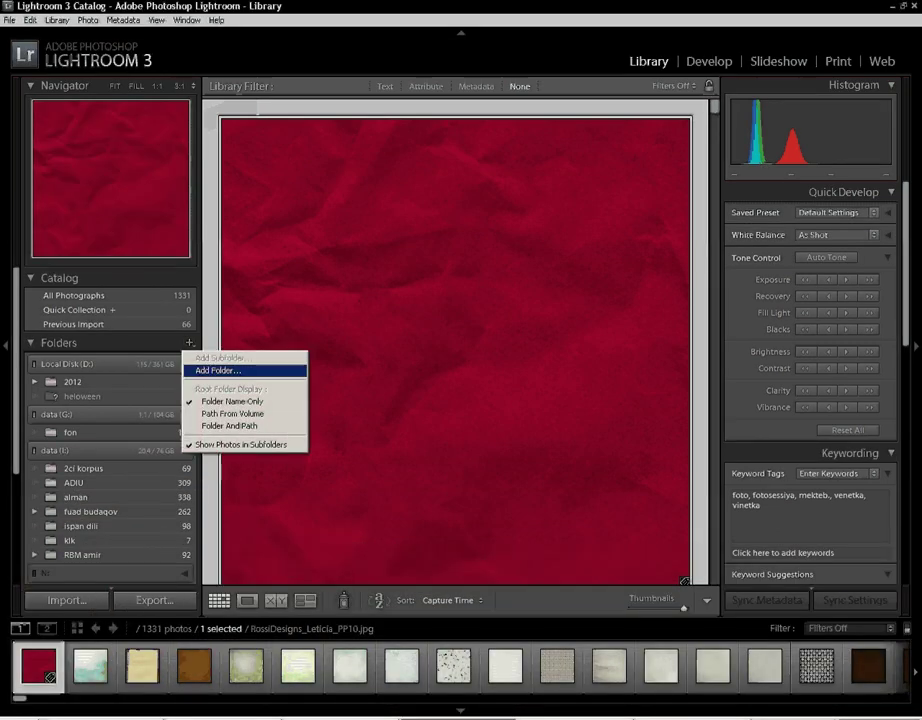
left_click(220, 370)
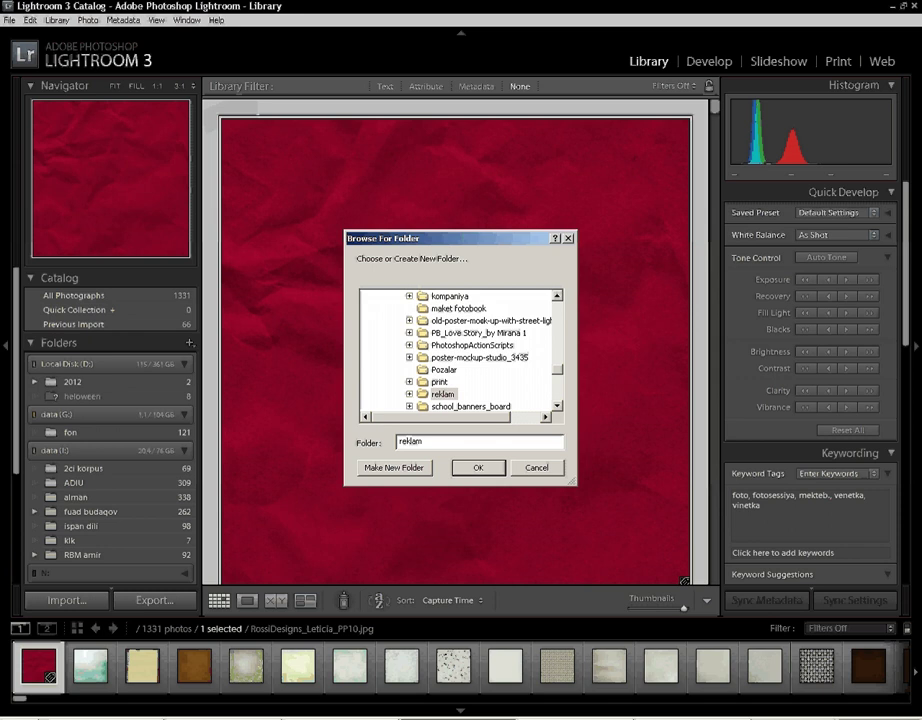
scroll(460, 350, "up", 10)
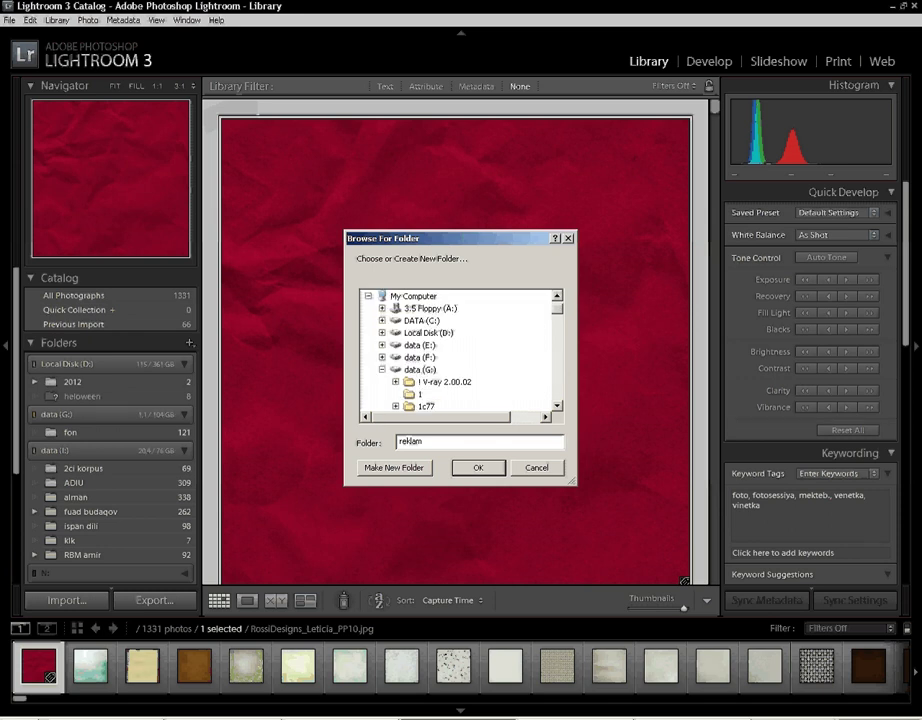
left_click(381, 369)
scroll(460, 355, "down", 2)
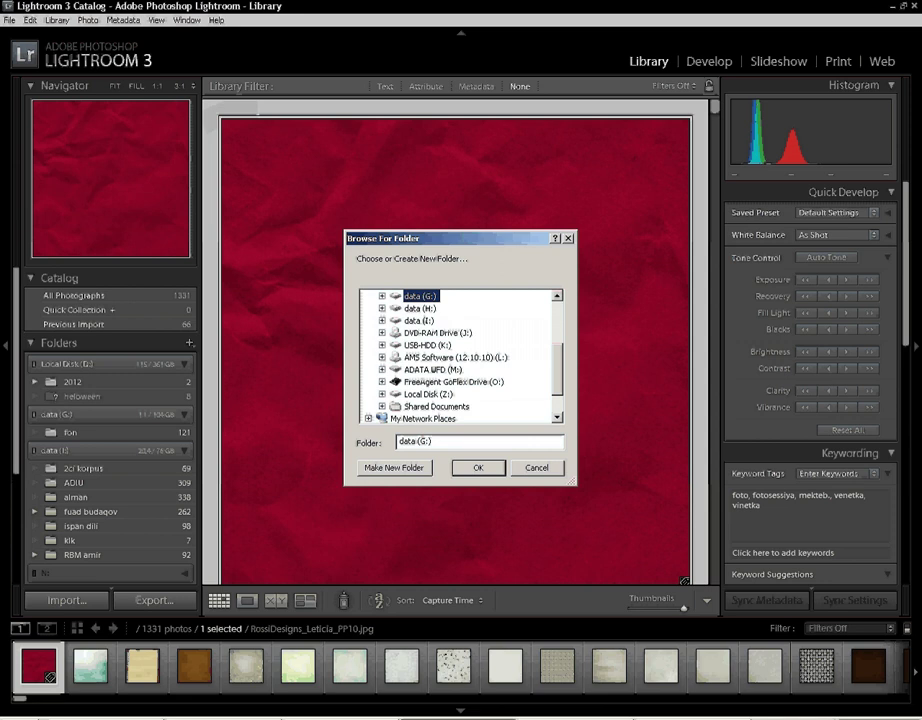
left_click(381, 391)
scroll(460, 350, "down", 10)
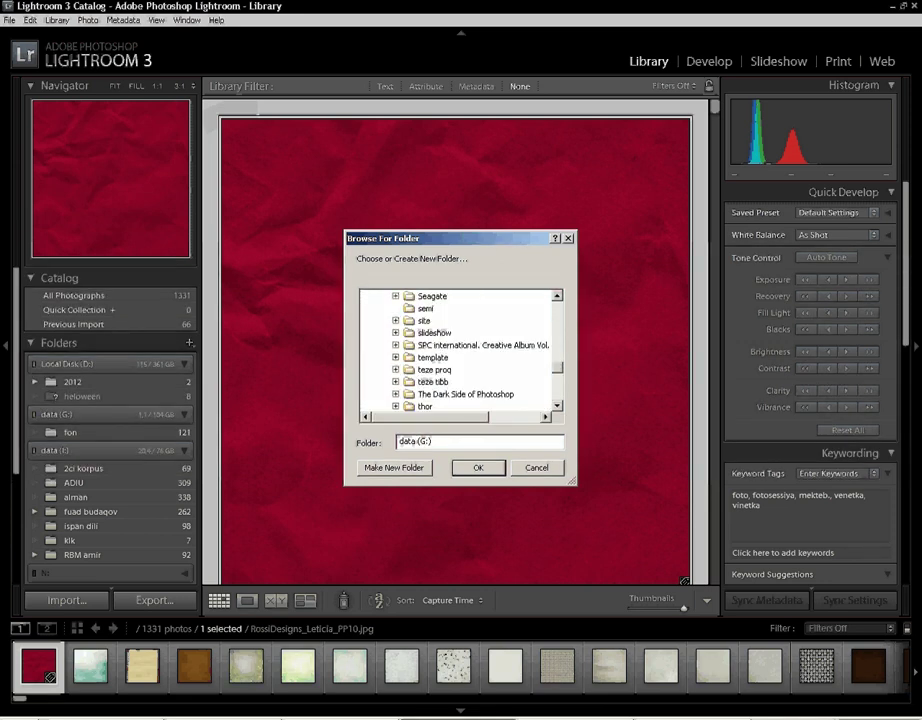
scroll(460, 350, "down", 5)
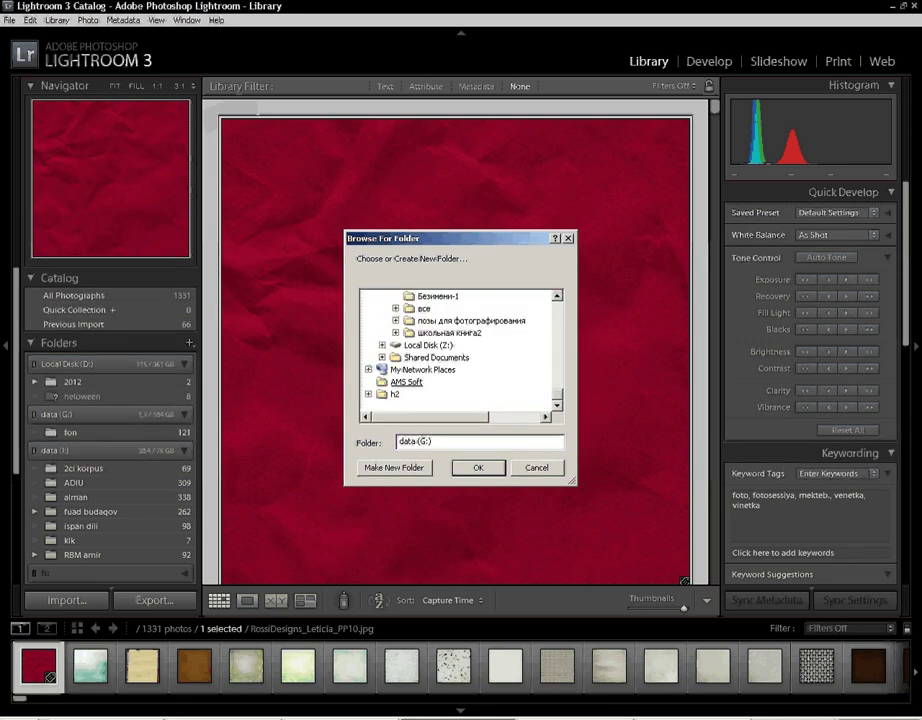
left_click(395, 320)
key("Escape")
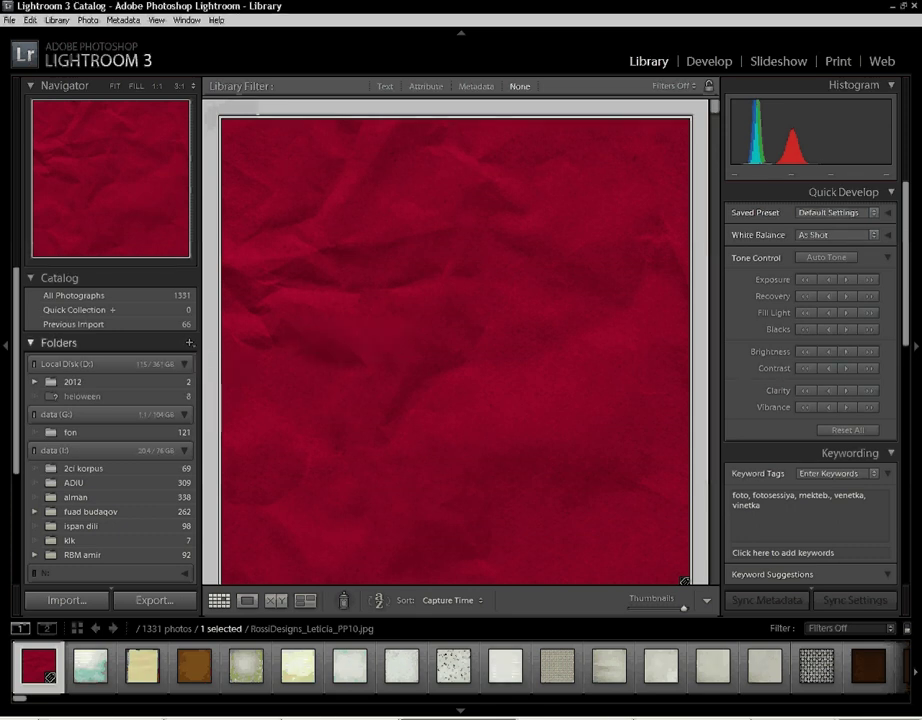
Reopen Add Folder and select Wed under позы для фотографирования on FreeAgent GoFlex Drive (O:).
left_click(189, 343)
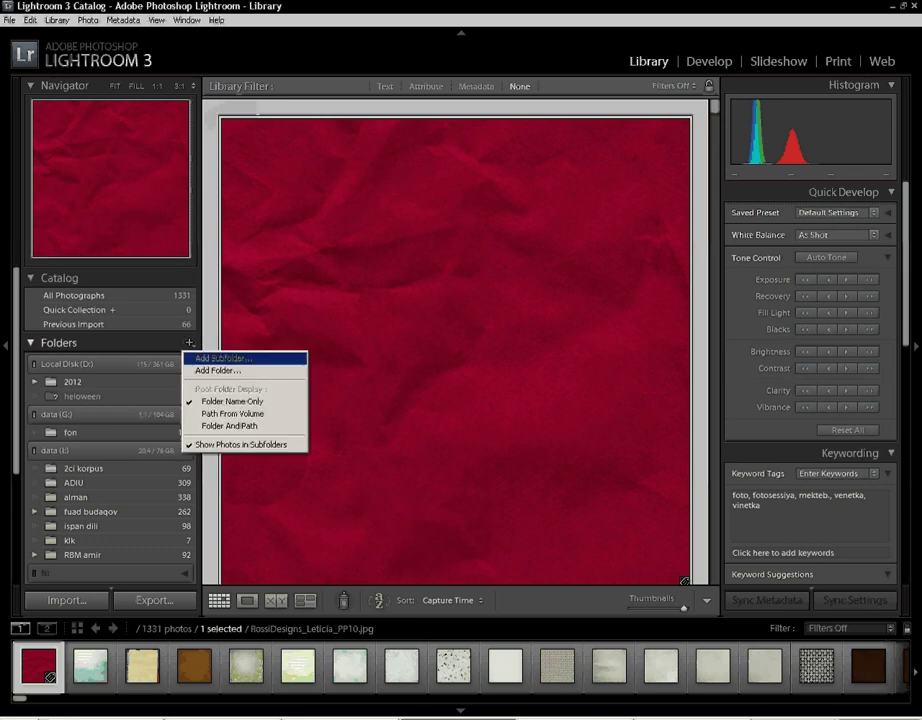
left_click(218, 370)
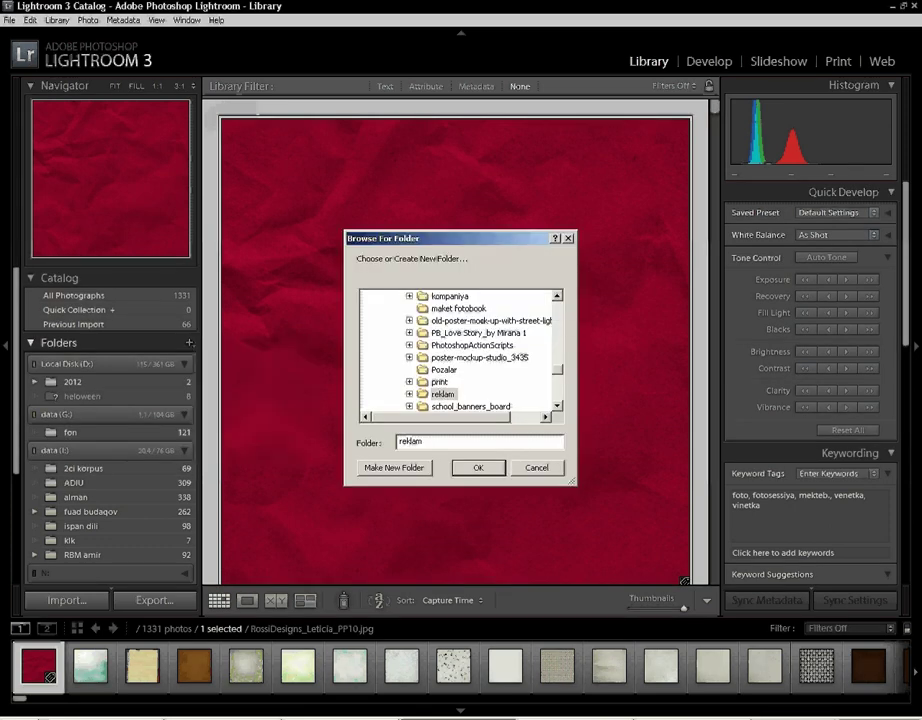
scroll(458, 350, "up", 5)
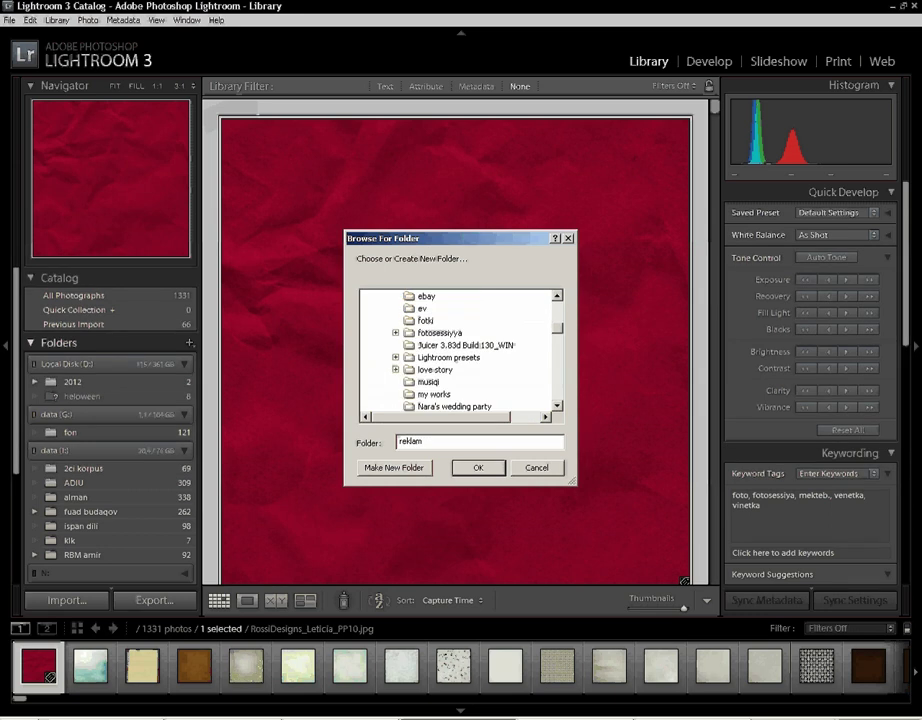
scroll(458, 350, "up", 10)
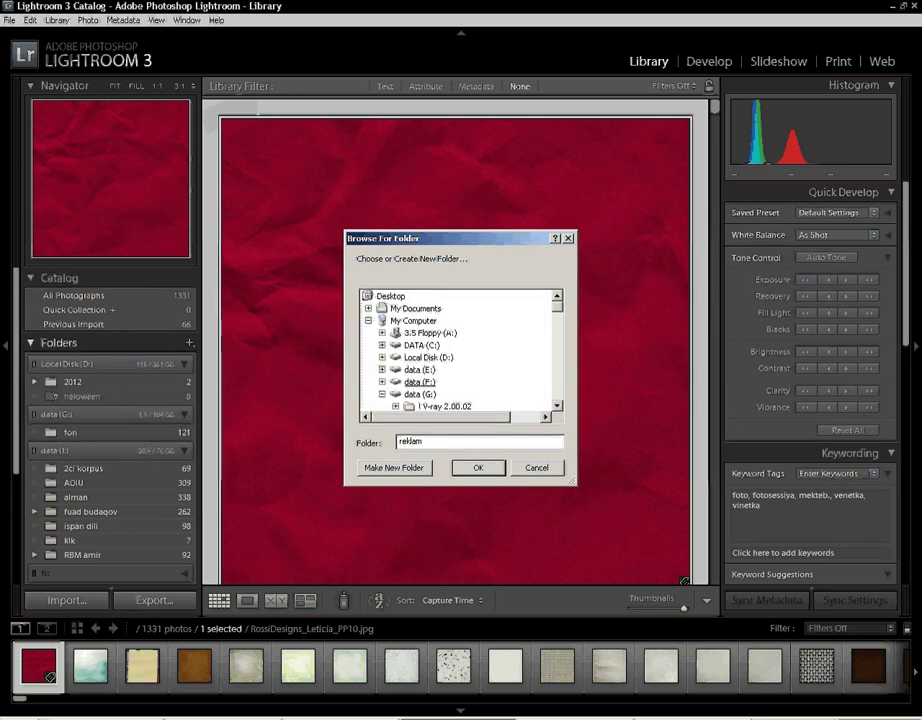
scroll(458, 350, "down", 15)
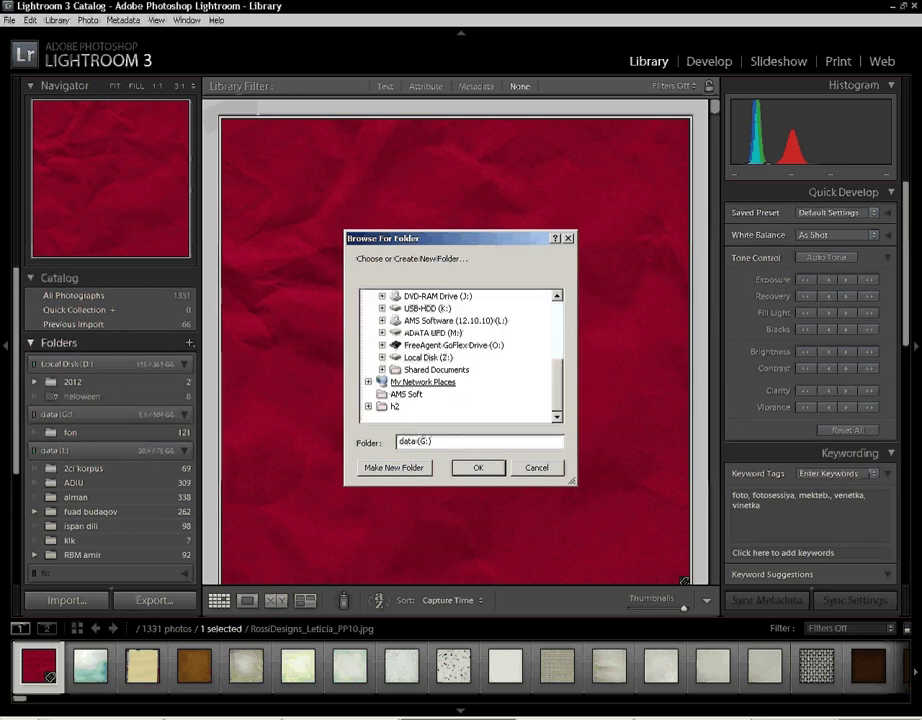
left_click(382, 344)
scroll(458, 350, "down", 5)
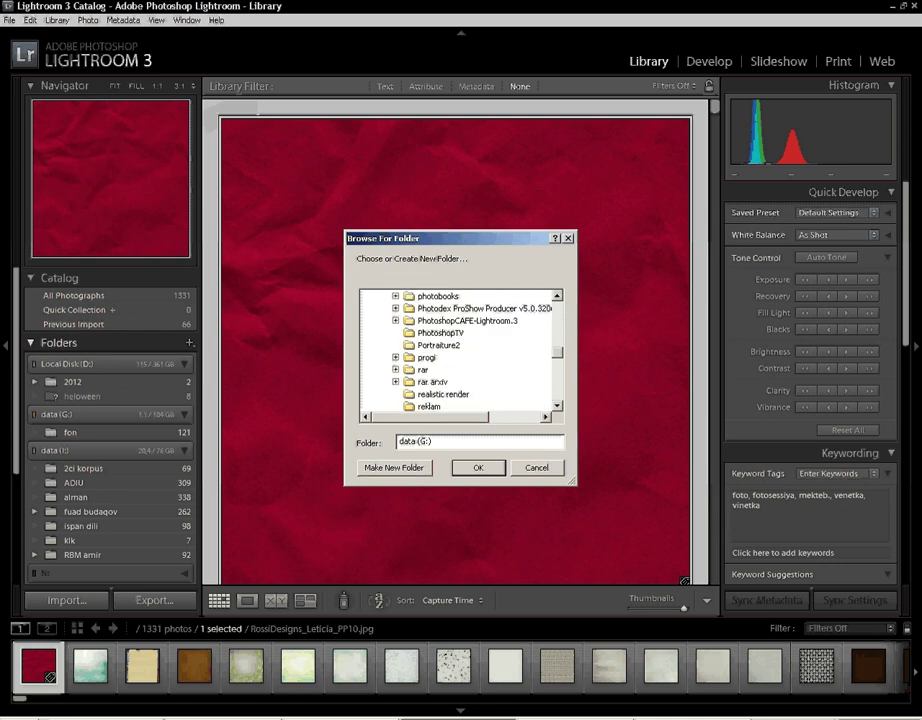
scroll(458, 350, "down", 5)
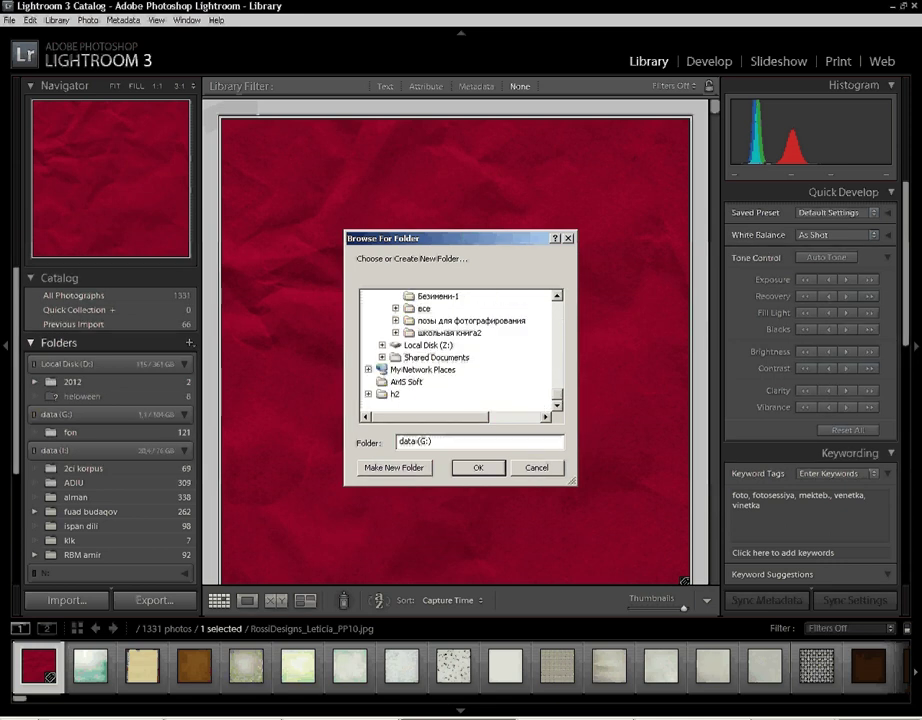
left_click(396, 333)
left_click(396, 321)
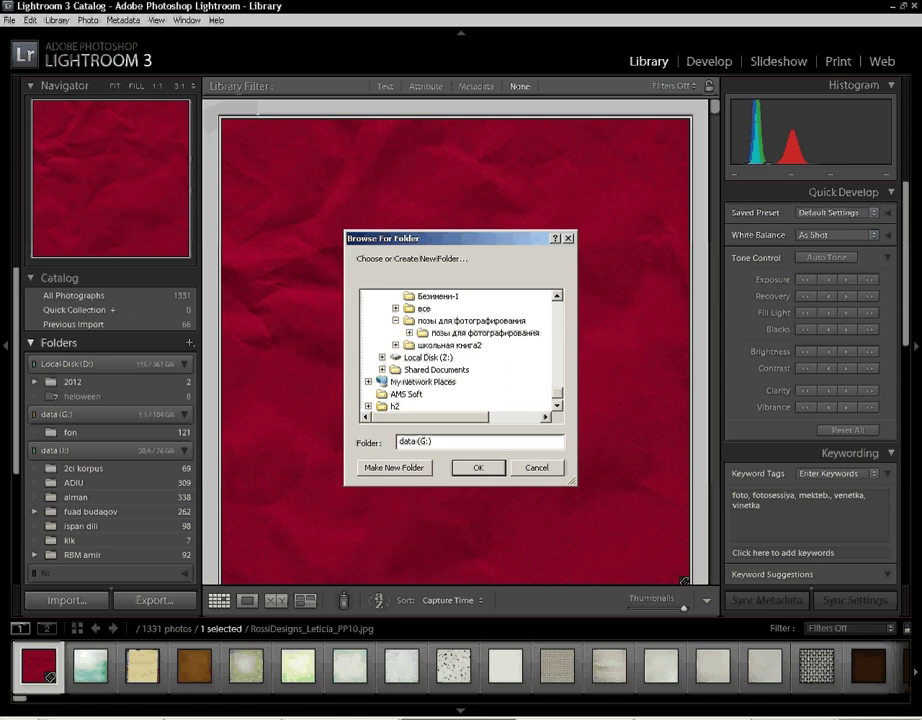
left_click(409, 333)
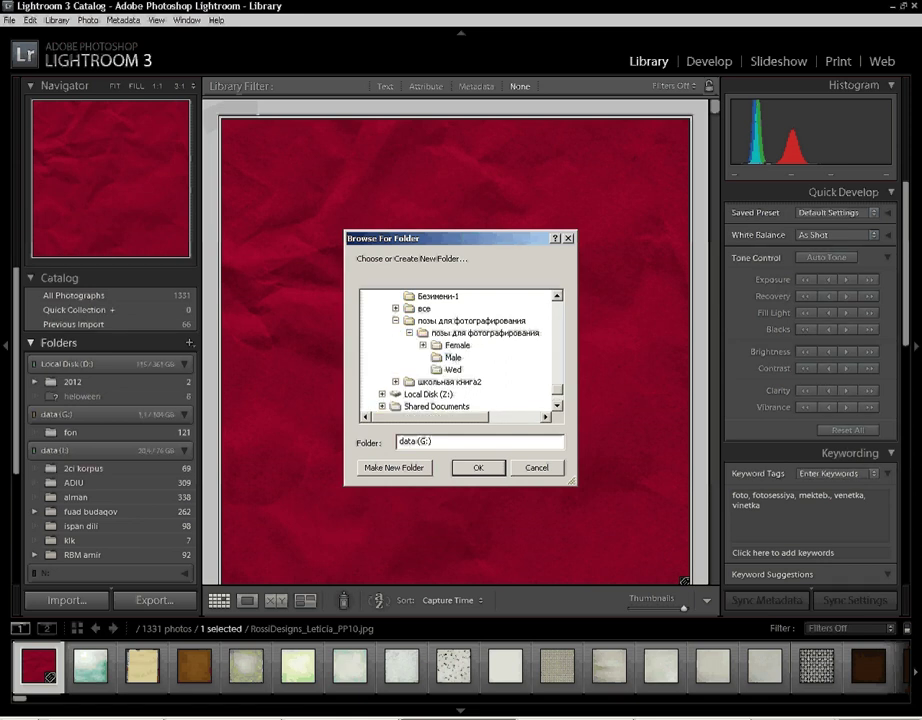
left_click(453, 369)
Confirm the Wed folder and review its 216 wedding photos for import.
key("Return")
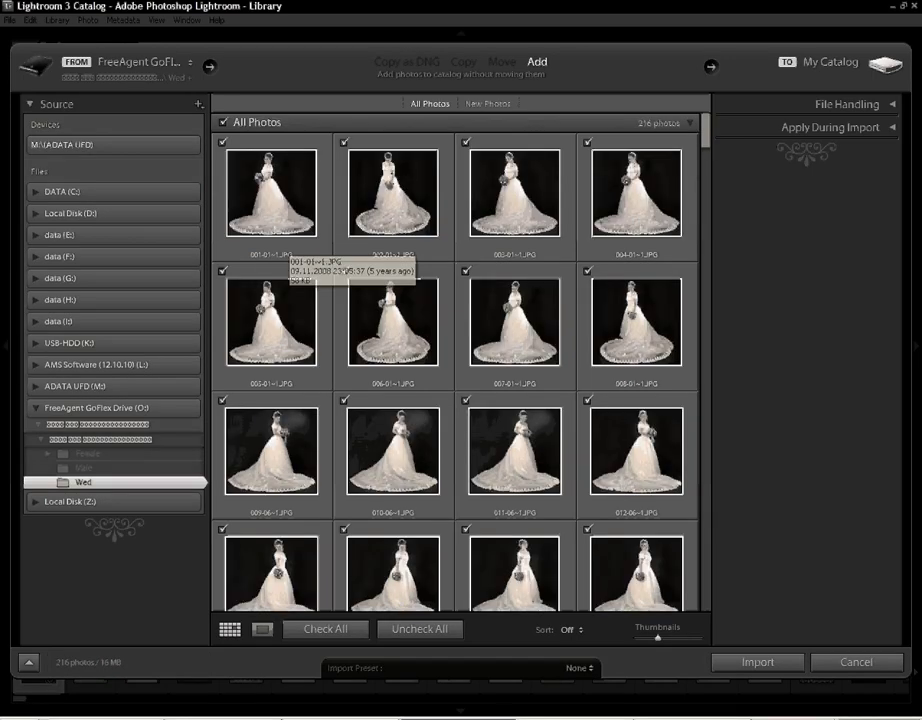
scroll(287, 257, "down", 10)
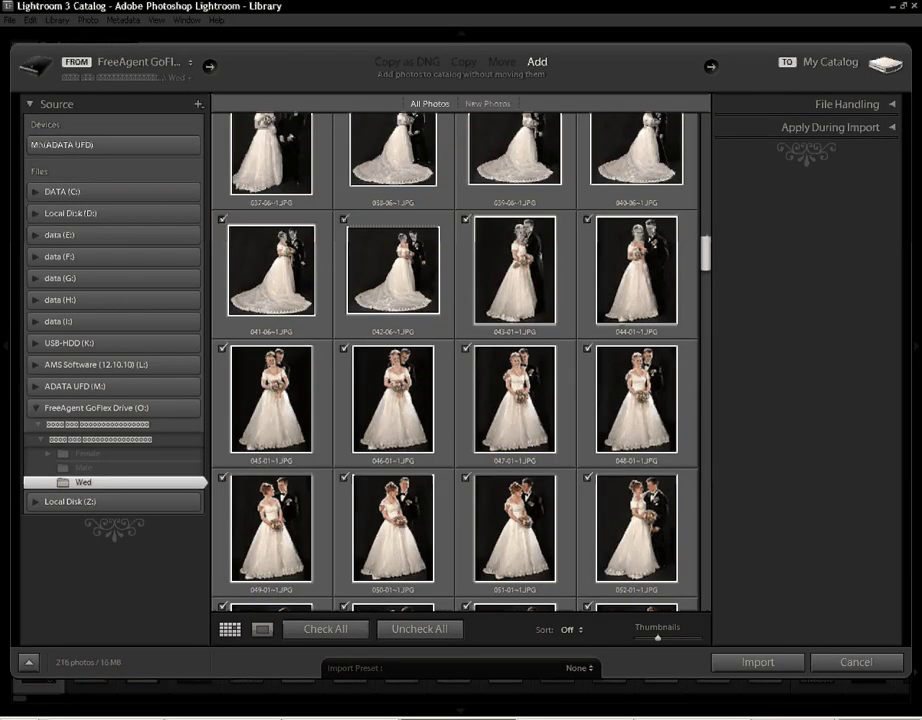
scroll(455, 360, "down", 5)
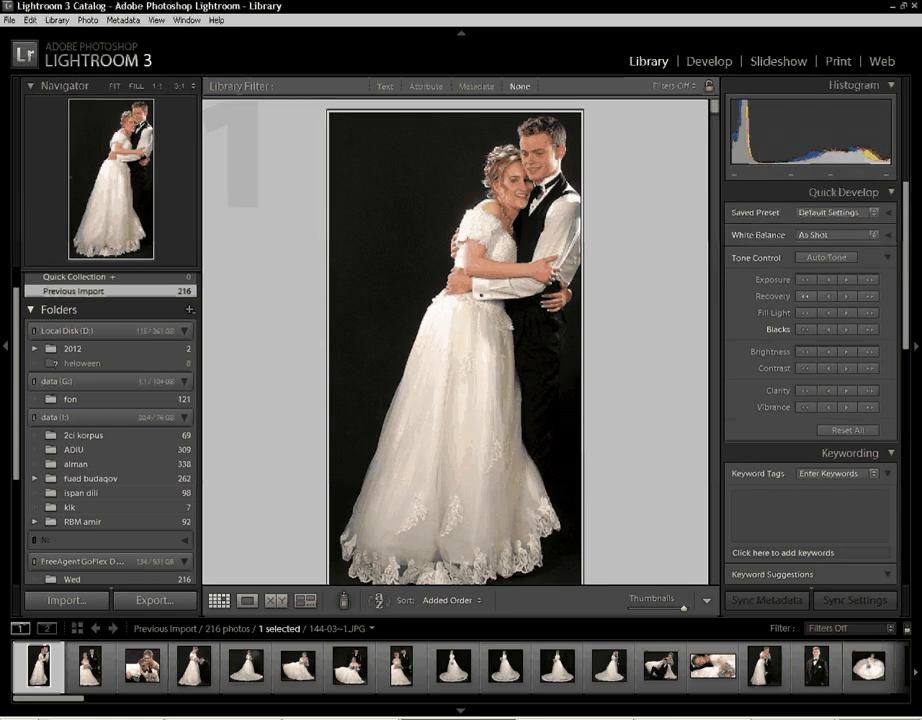
Enter keywords fotosessiya, mekteb., venetka, vinetka and 3dresurs in Keyword Tags, using Enter Keywords mode.
scroll(808, 380, "down", 3)
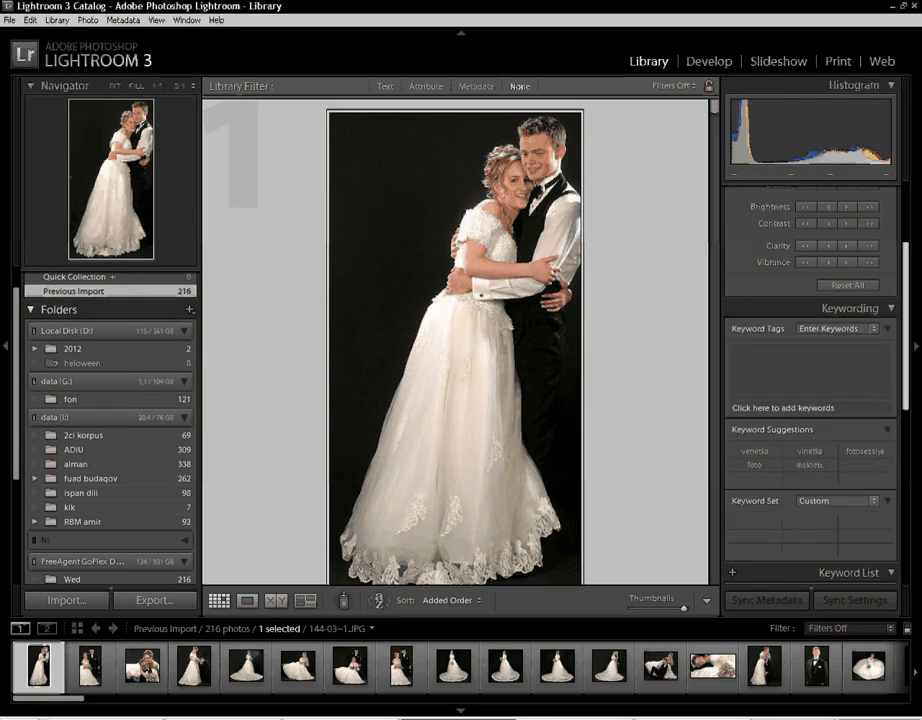
scroll(808, 365, "down", 1)
left_click(808, 365)
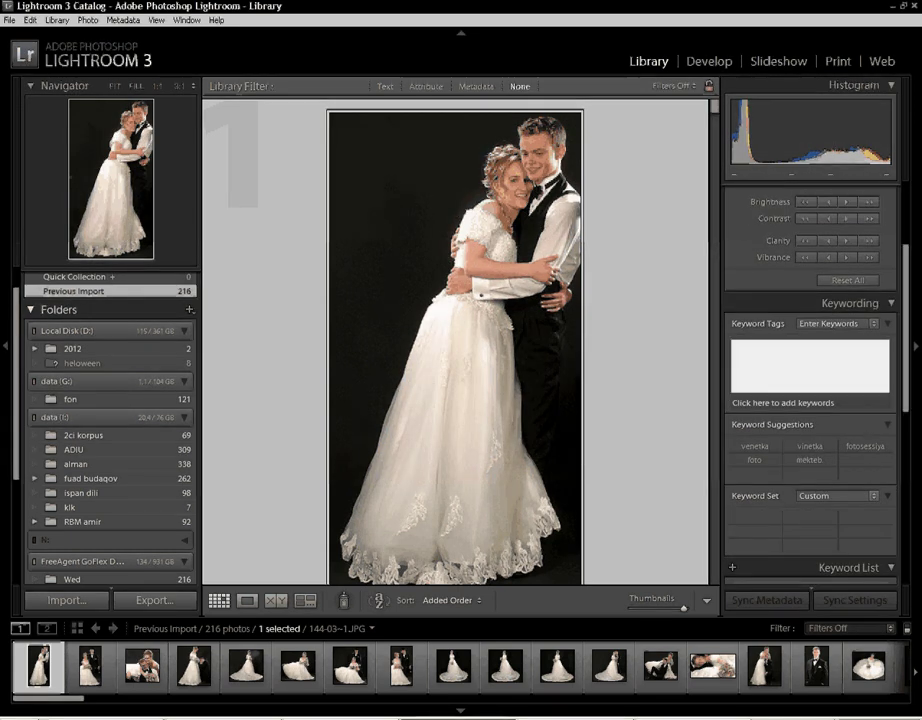
left_click(838, 323)
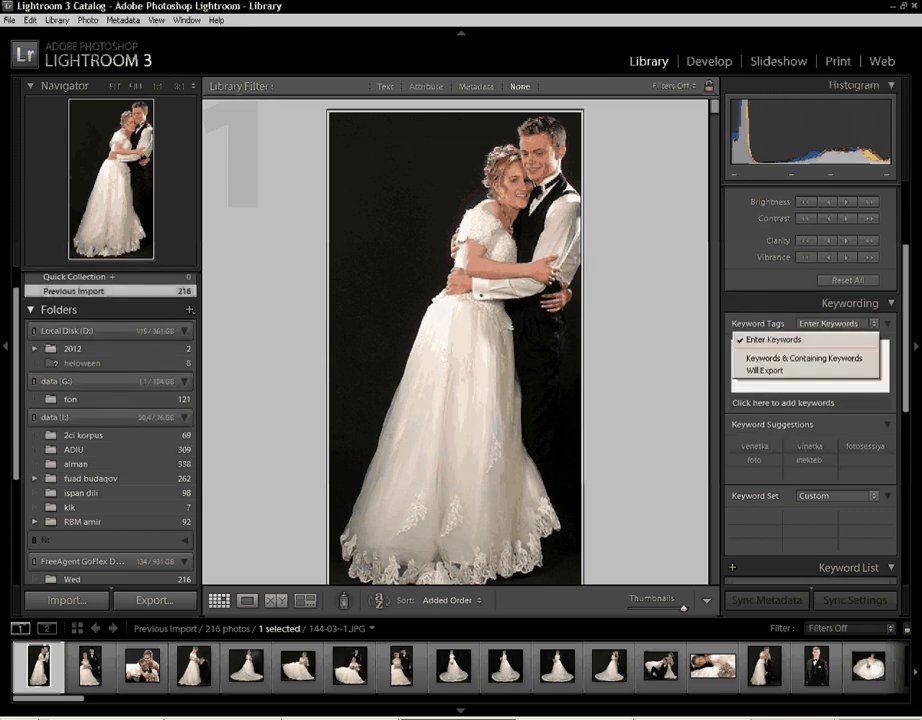
left_click(770, 352)
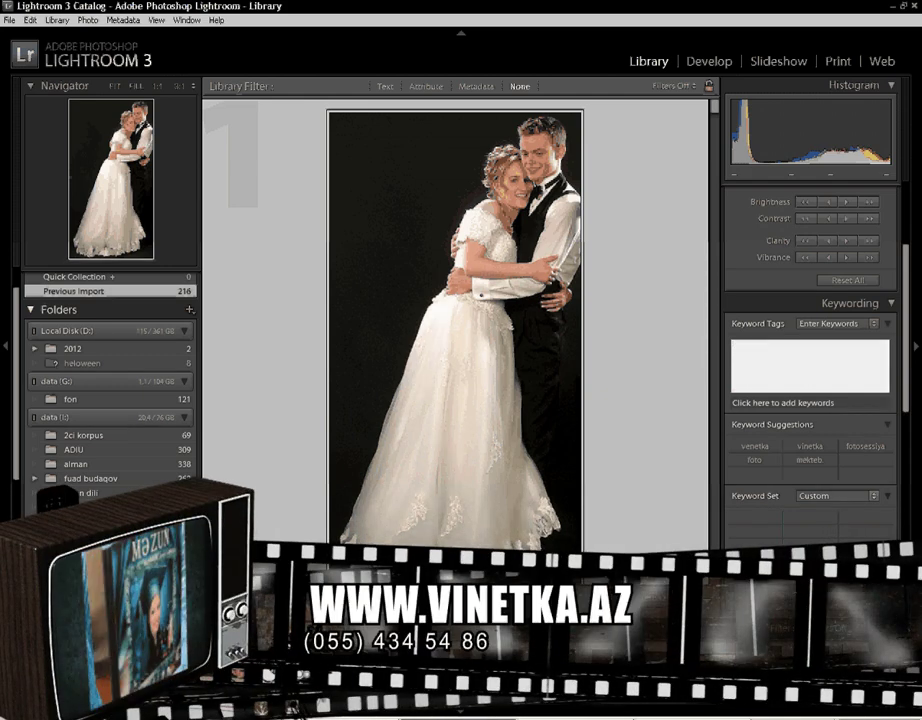
type("fo")
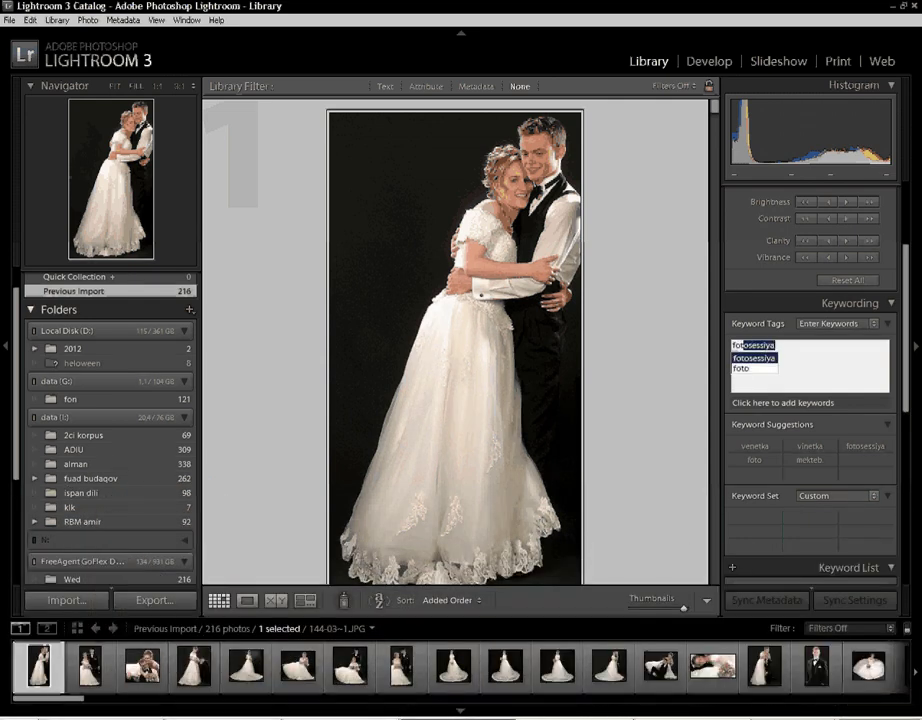
type("tos")
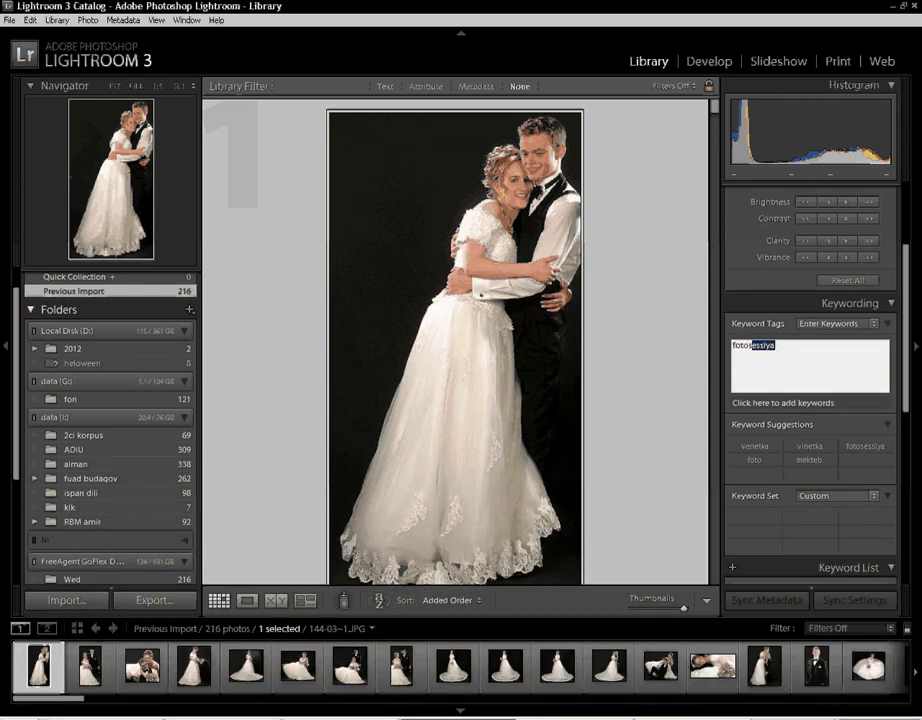
key("Return")
type(", mekteb., venetka, vinetka")
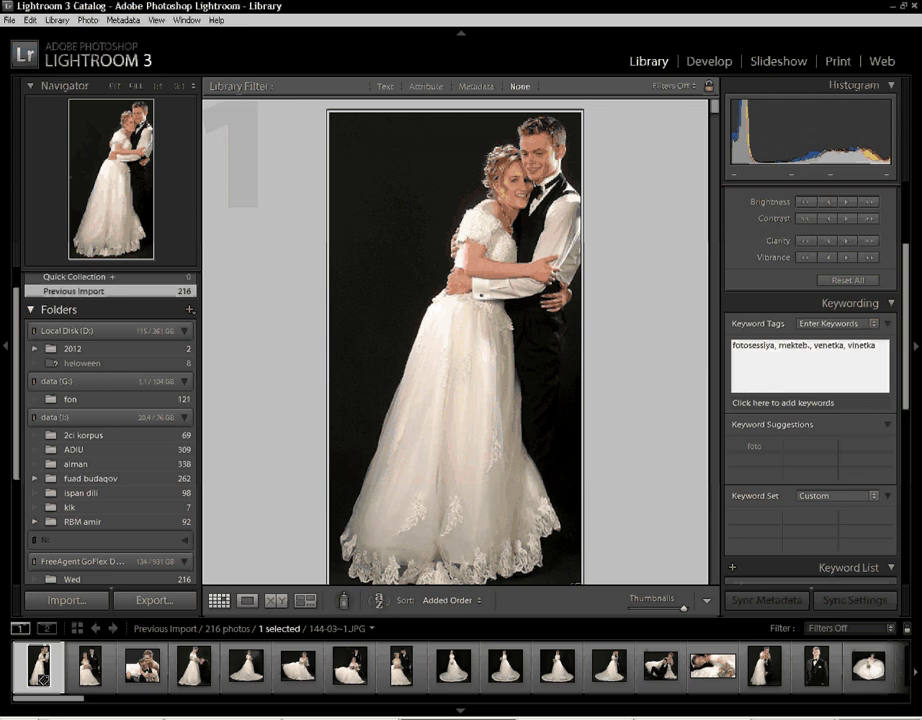
type(", ")
type("3dresurs")
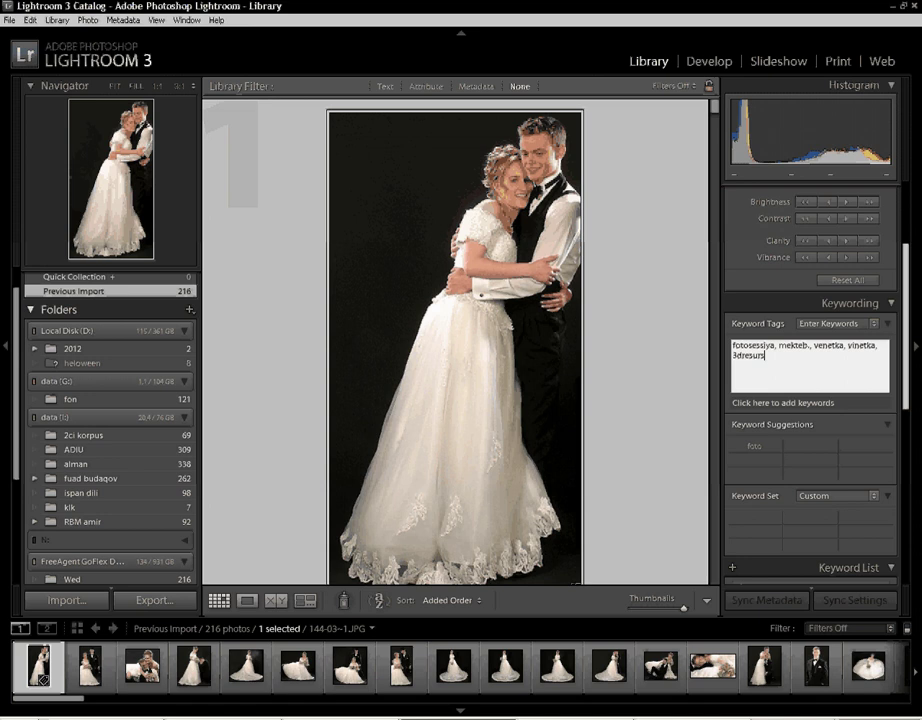
scroll(808, 400, "down", 3)
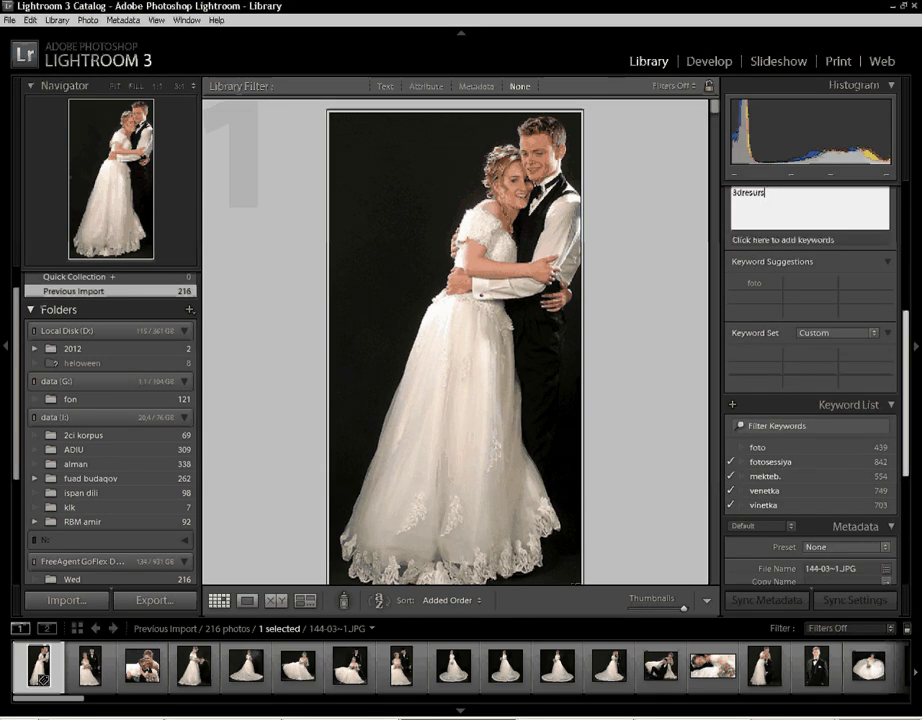
Commit the keywords and give the photo the title 'Toy fotosessiyası'.
scroll(808, 400, "down", 2)
scroll(808, 400, "down", 1)
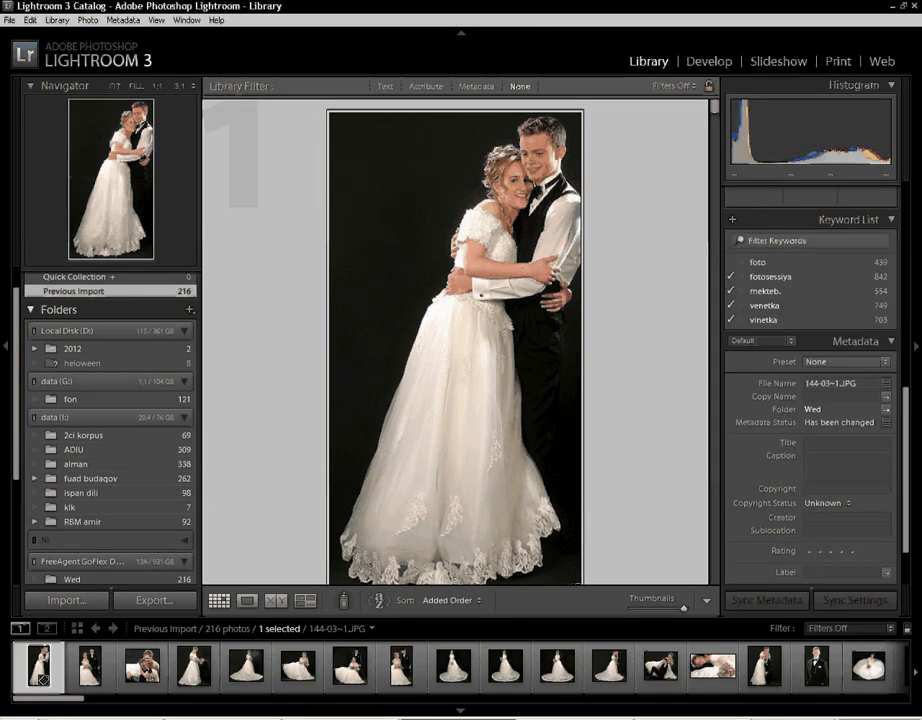
left_click(843, 397)
left_click(842, 410)
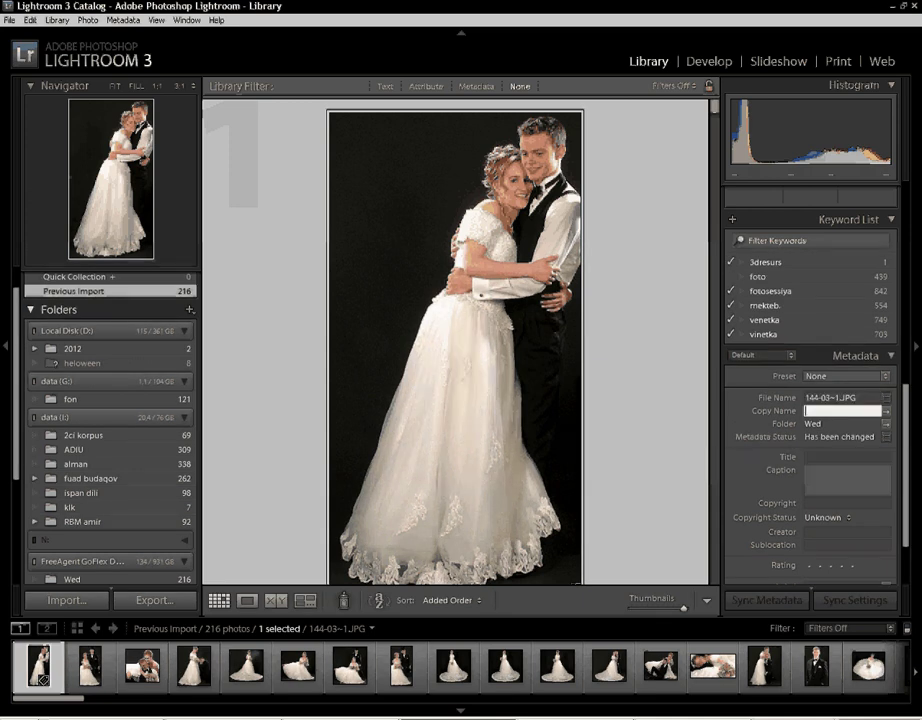
left_click(847, 457)
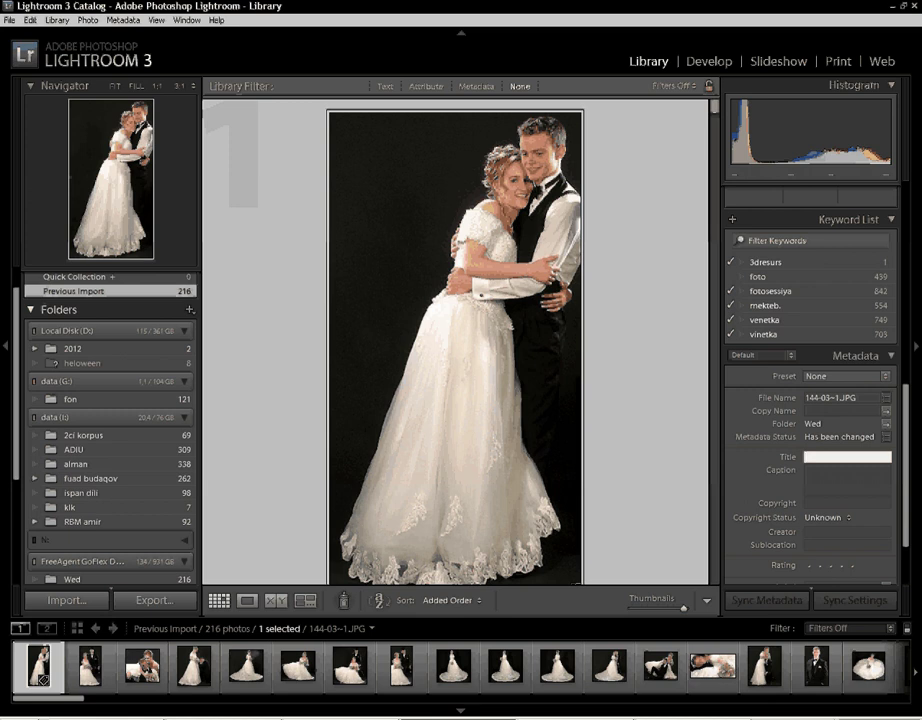
type("Toy fotosessiyası")
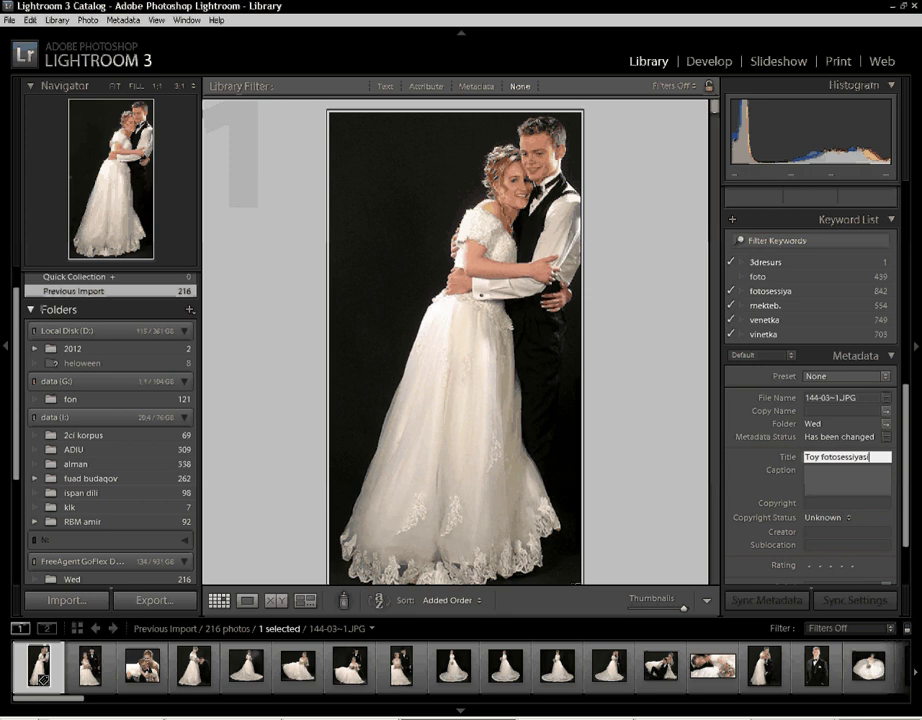
key("Tab")
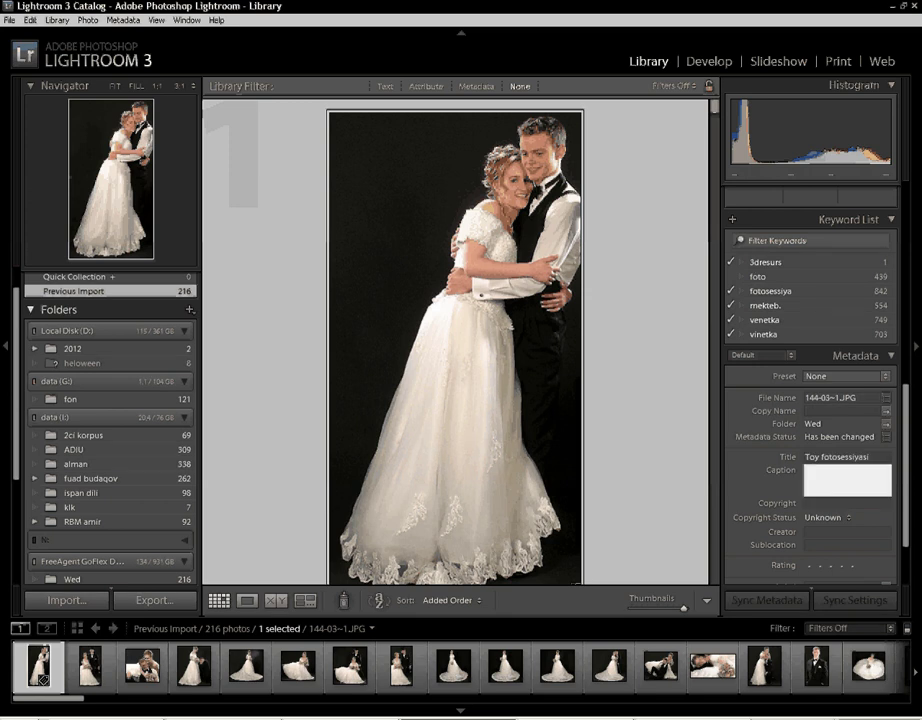
Add the caption 'Butun şəkillər toyda çəkilib' and copyright text 'Photography'.
type("Bu")
type("tun")
type(" se")
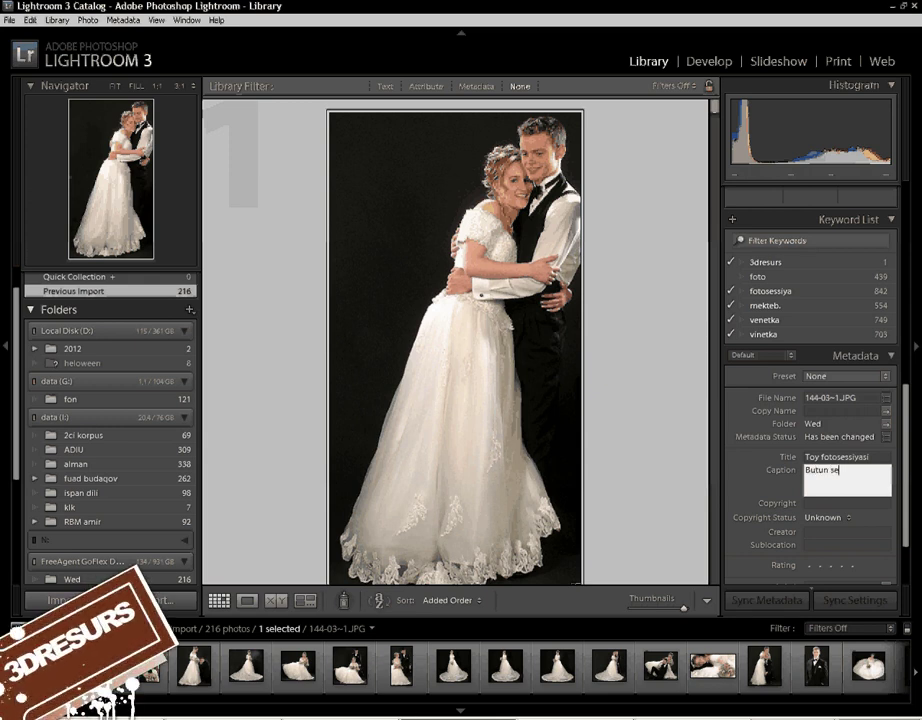
key("BackSpace")
key("BackSpace")
type("ş")
type("əkil")
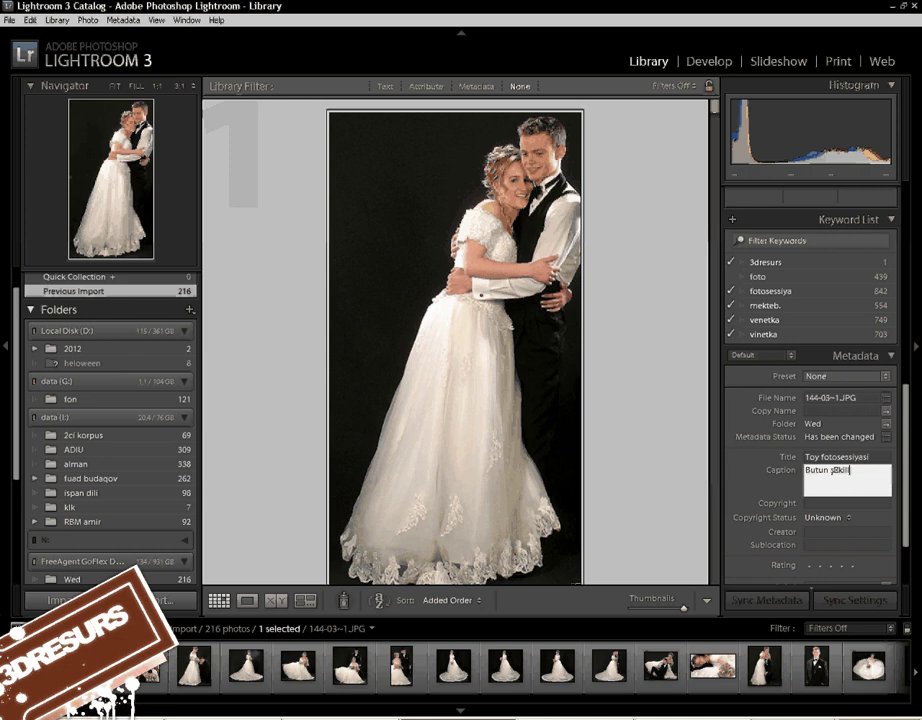
type("lə")
type("r toyda çəkilib")
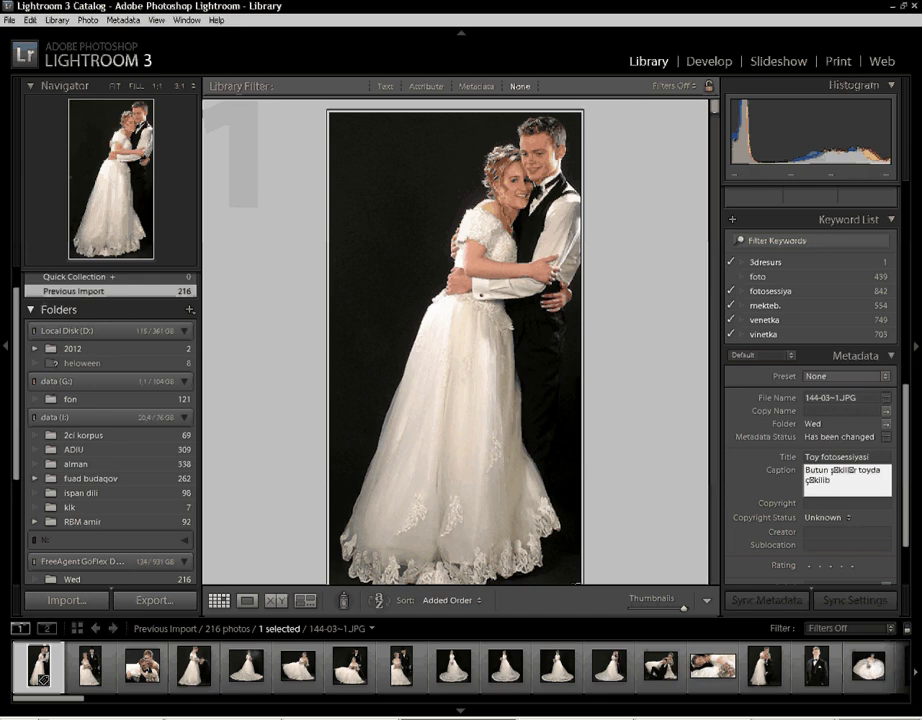
left_click(847, 503)
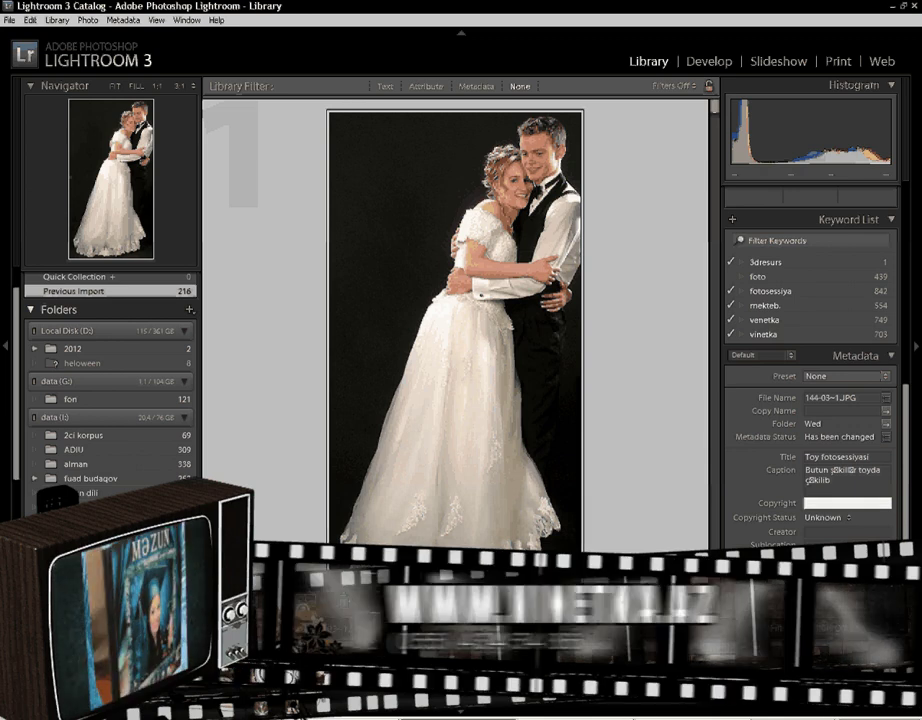
type("Photography")
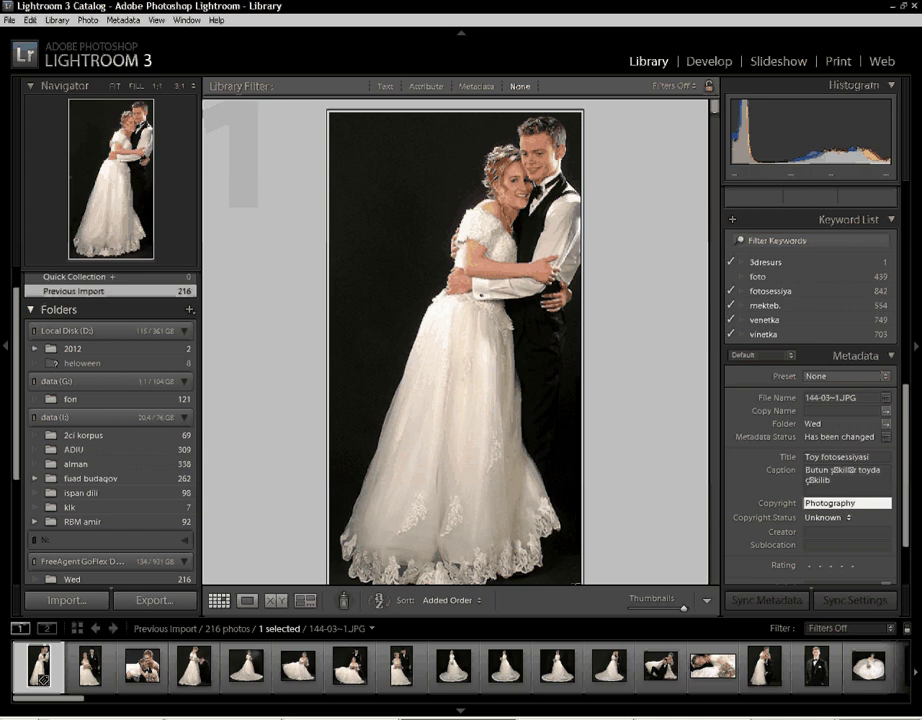
Set Copyright Status to Copyrighted and enter the copyright holder name.
left_click(828, 517)
left_click(850, 545)
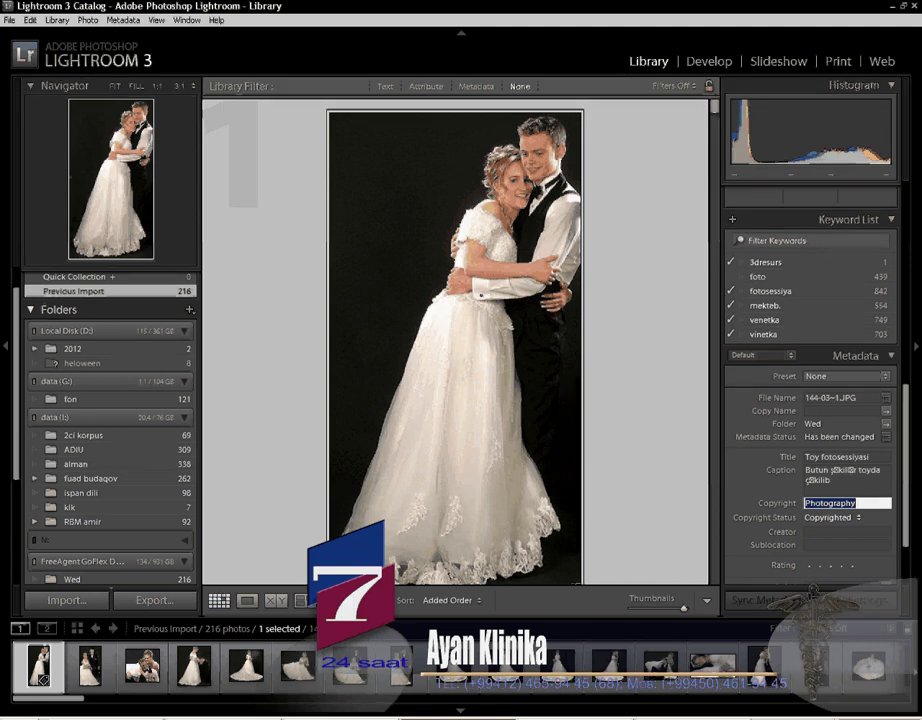
type("©")
type("dresurs")
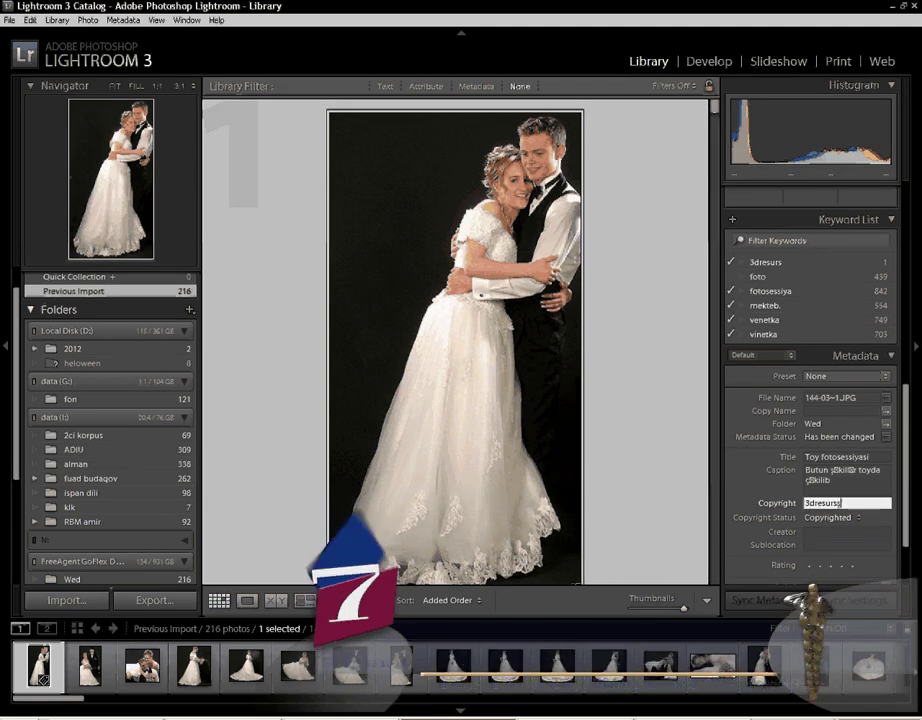
key("Return")
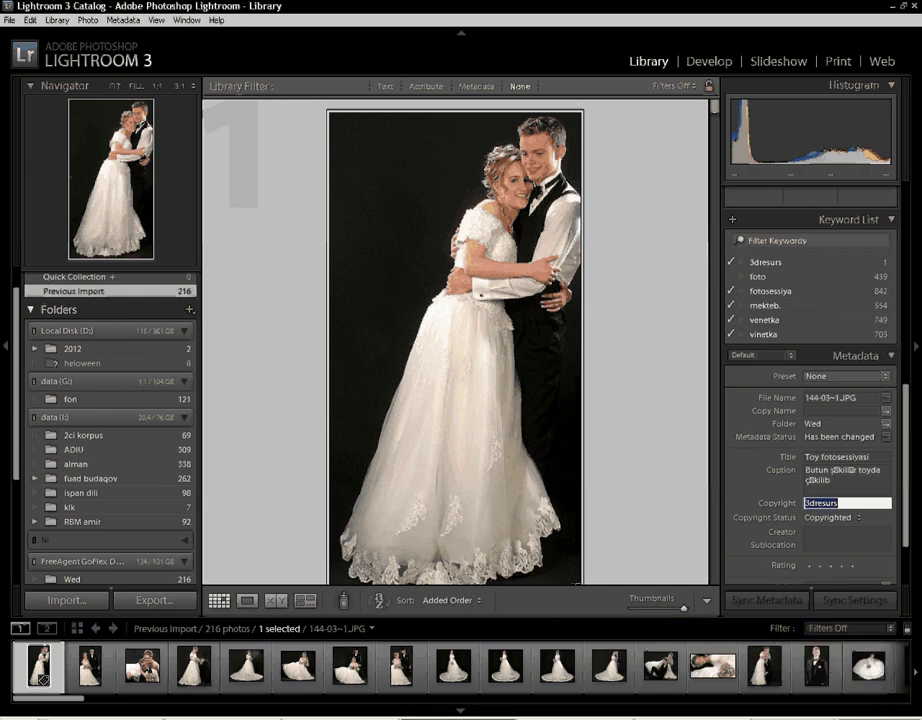
Paste 3dresurs as the creator and rate the photo five stars.
key("Tab")
type("3dresurs")
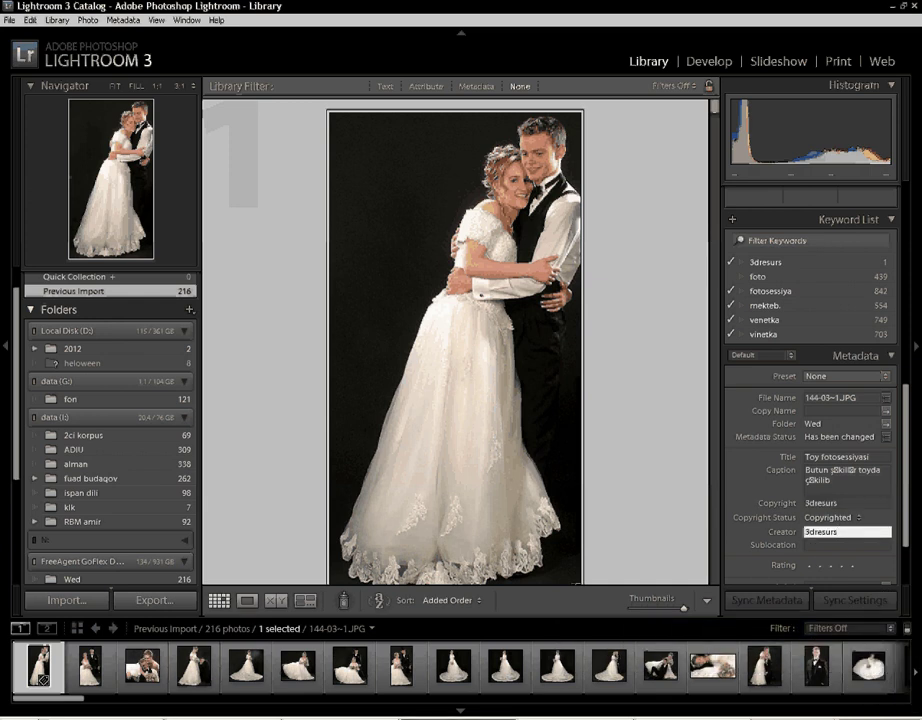
key("Return")
key("5")
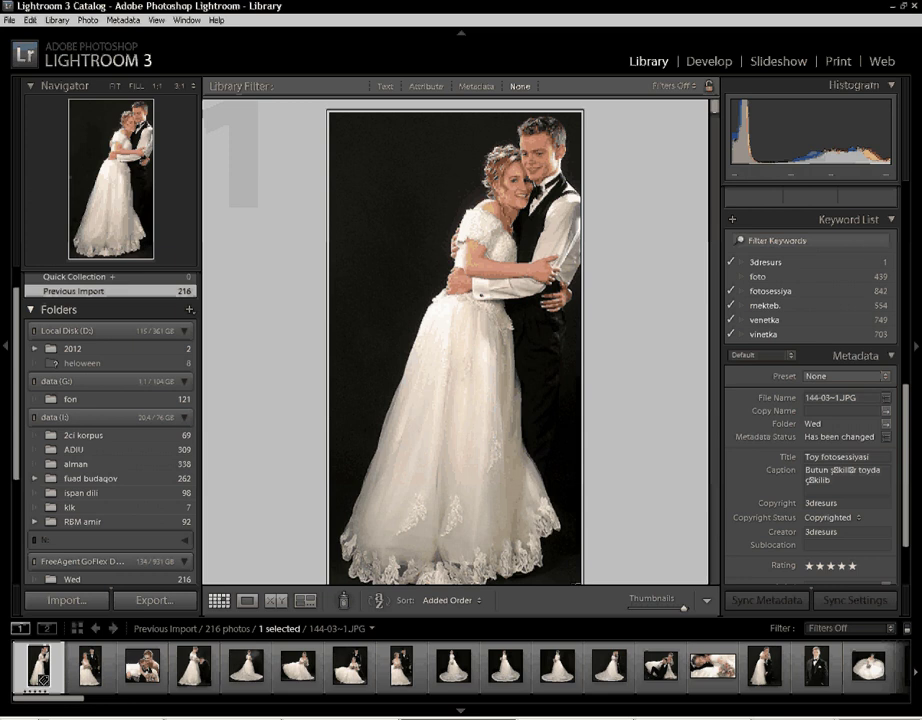
scroll(810, 400, "down", 1)
scroll(810, 400, "down", 3)
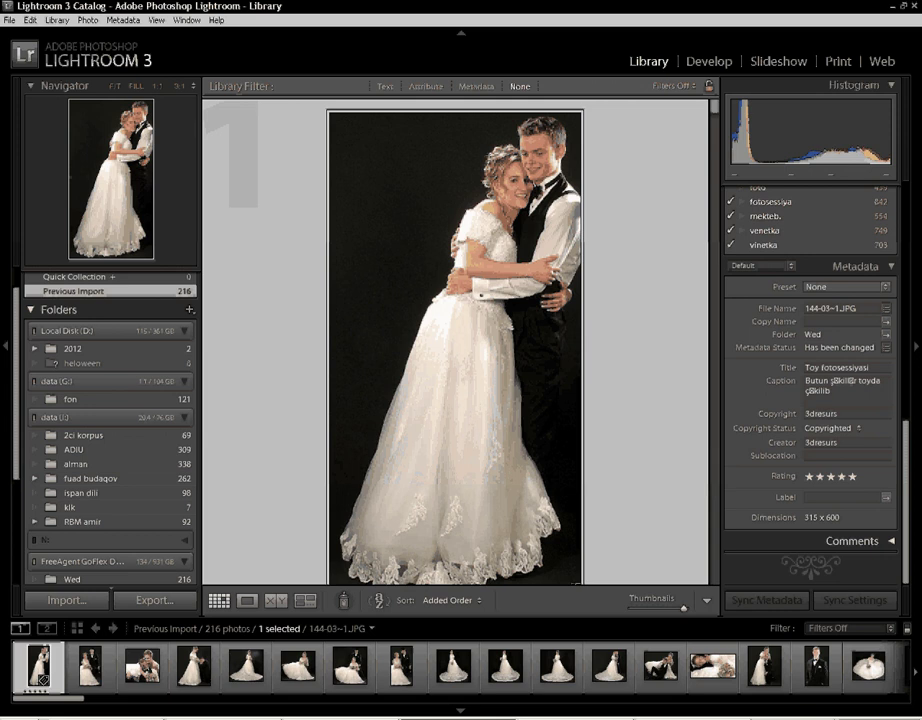
Select all 216 photos from the filmstrip and add the keyword 'foto' to every one.
key("ctrl+5")
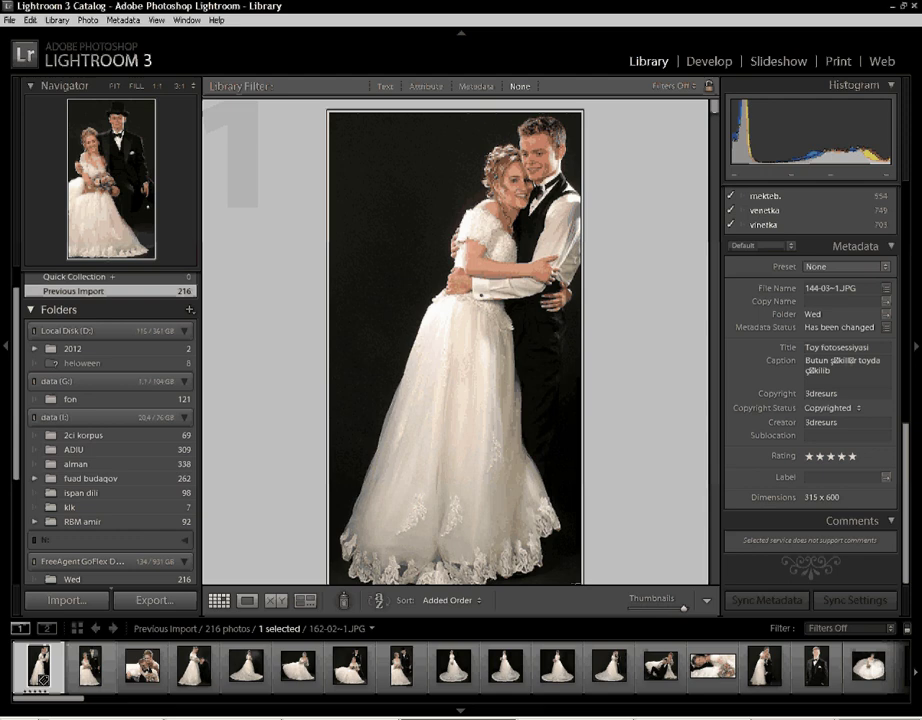
left_click(89, 666)
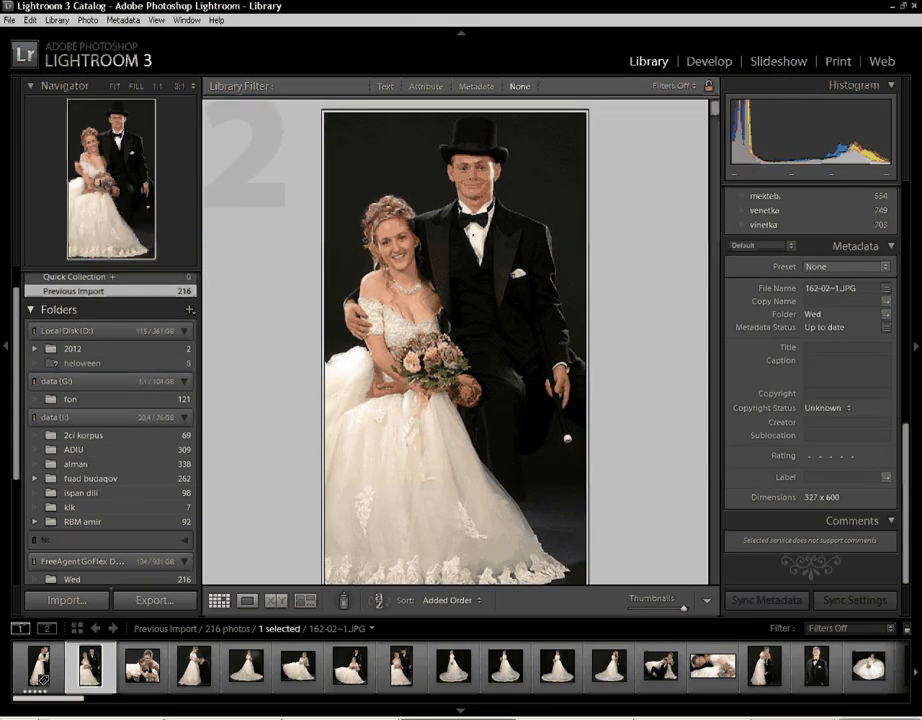
scroll(460, 666, "down", 10)
scroll(838, 665, "down", 5)
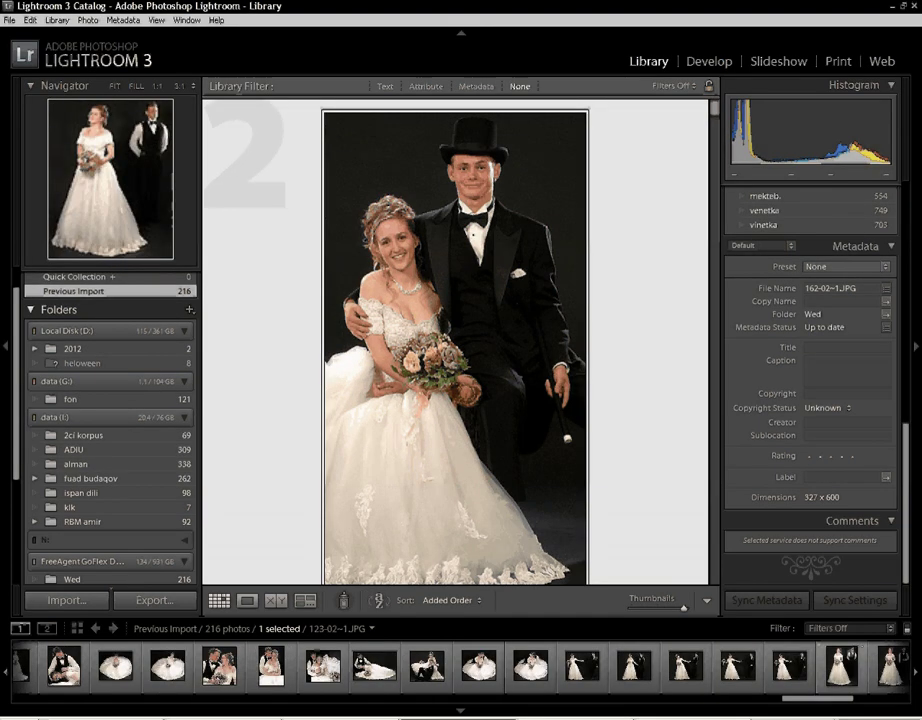
key("ctrl+a")
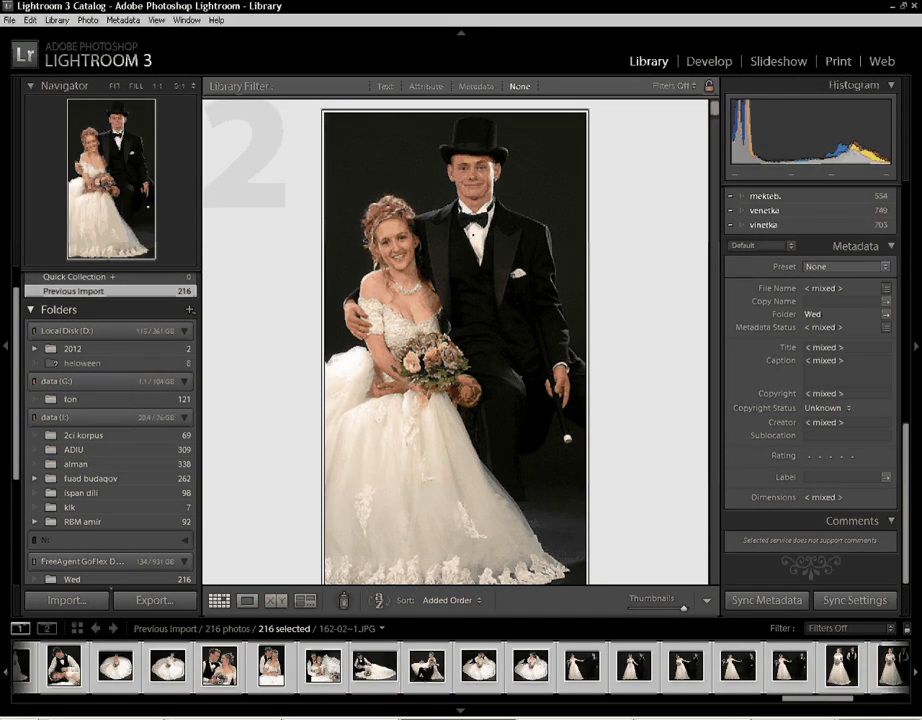
scroll(810, 390, "up", 10)
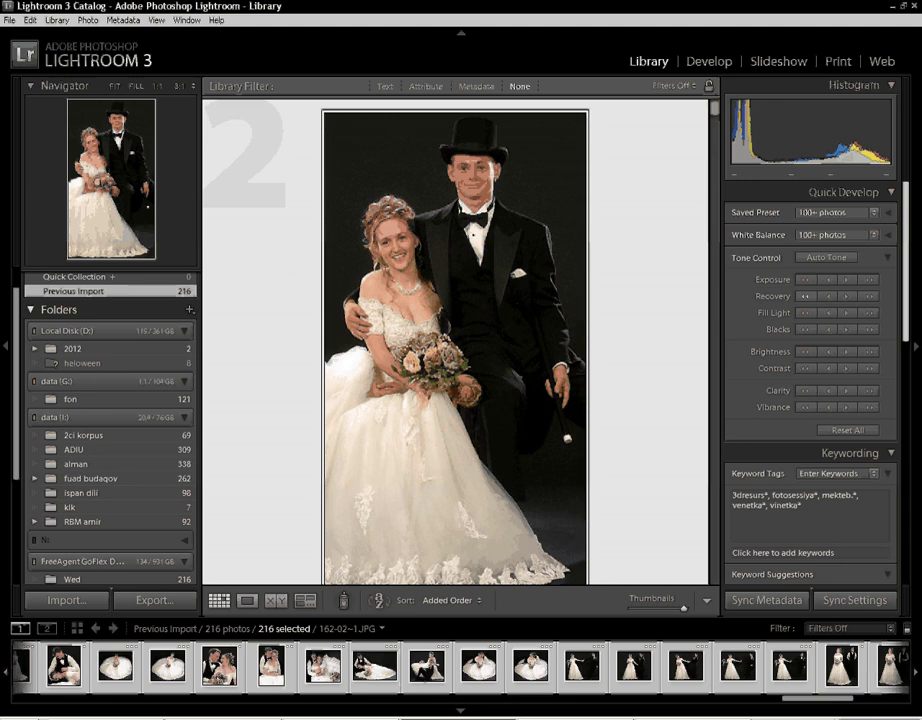
scroll(810, 390, "down", 5)
left_click(801, 289)
type(", foto")
key("Return")
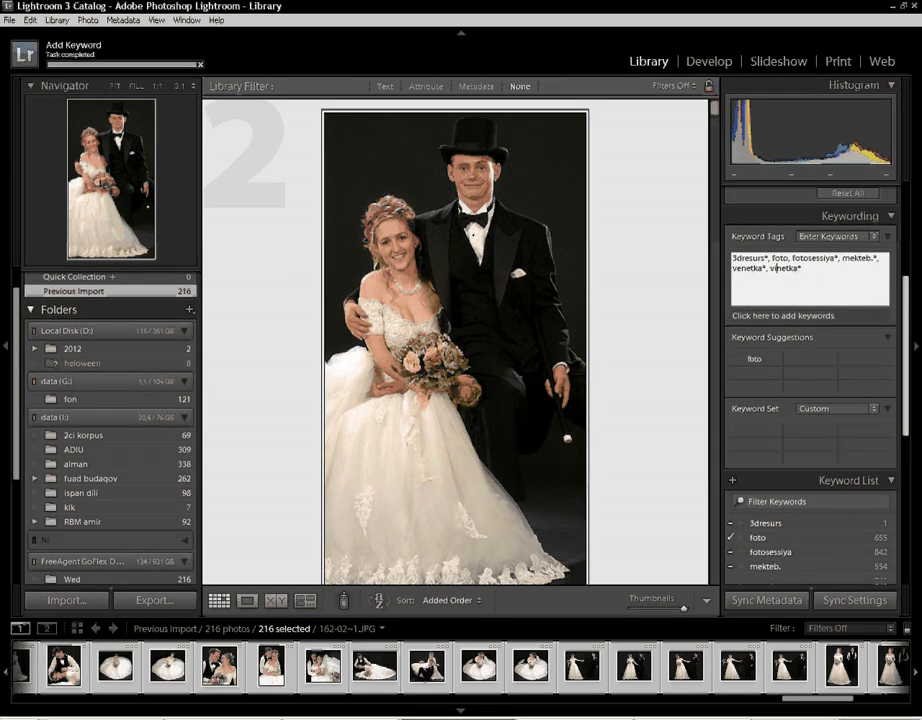
scroll(810, 400, "down", 5)
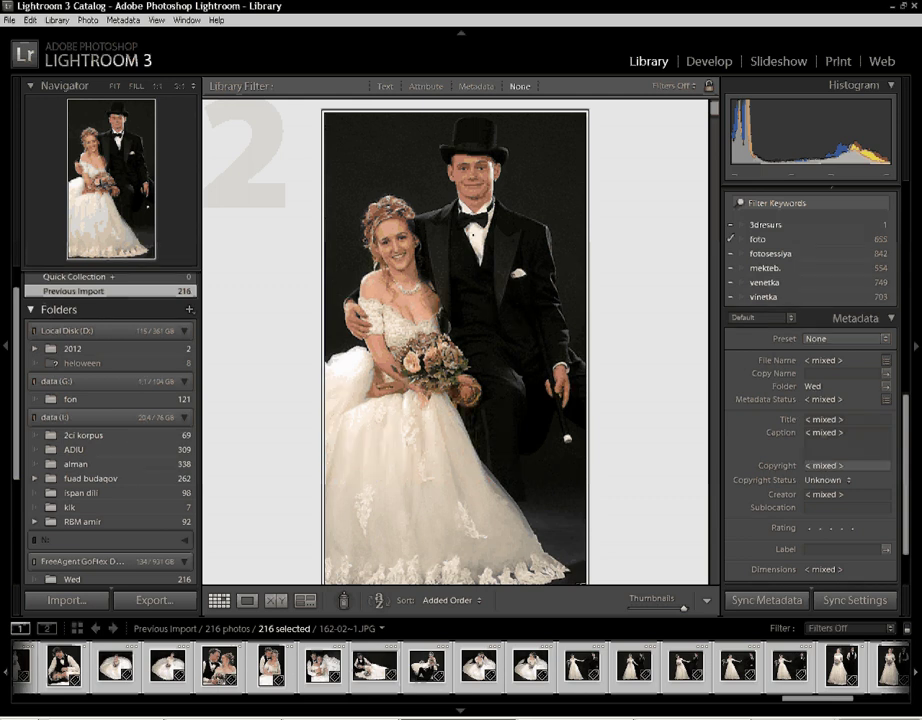
Set copyright holder 3dresurs with status Copyrighted on all selected photos.
left_click(845, 465)
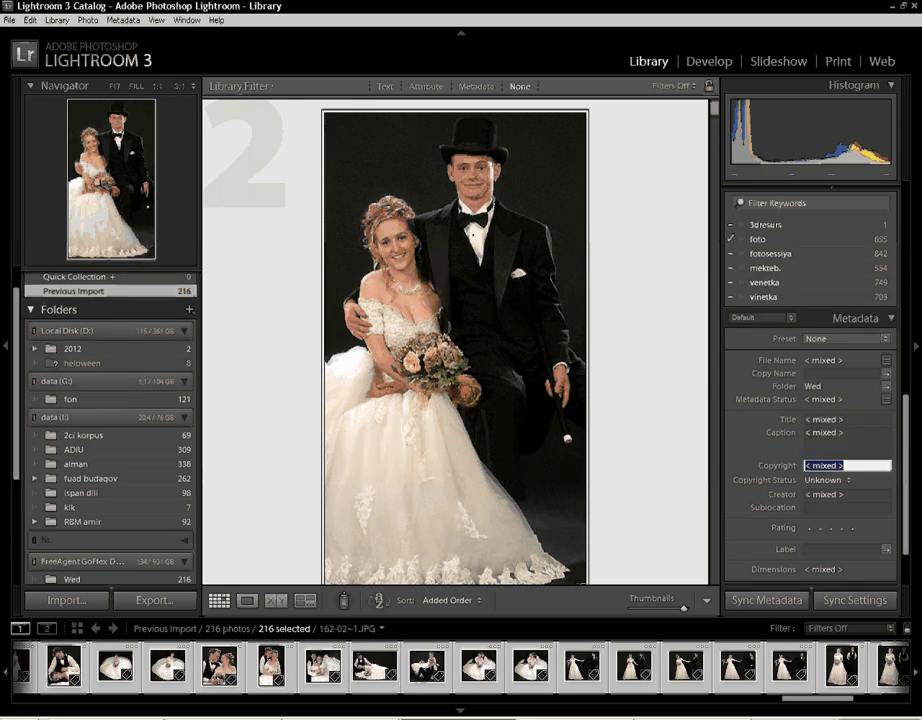
key("Return")
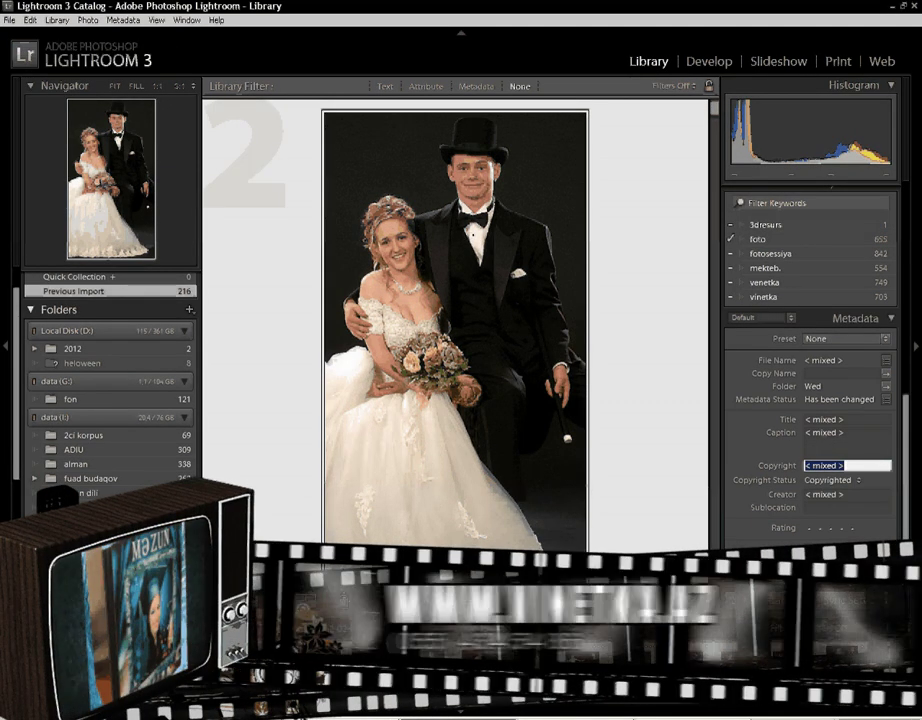
type("3dresu")
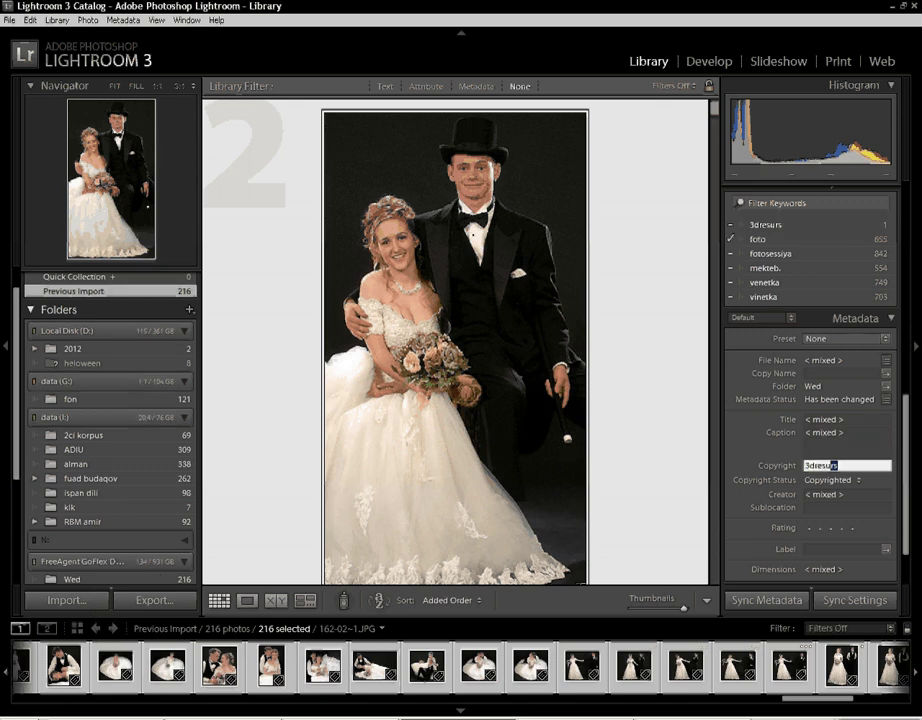
type("rs")
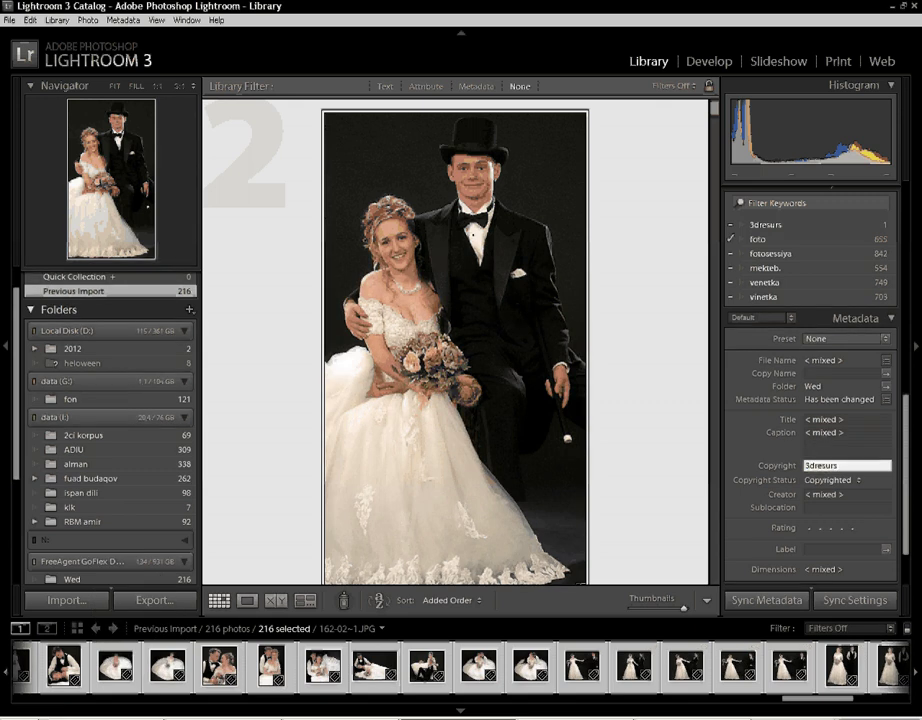
left_click(831, 480)
key("Escape")
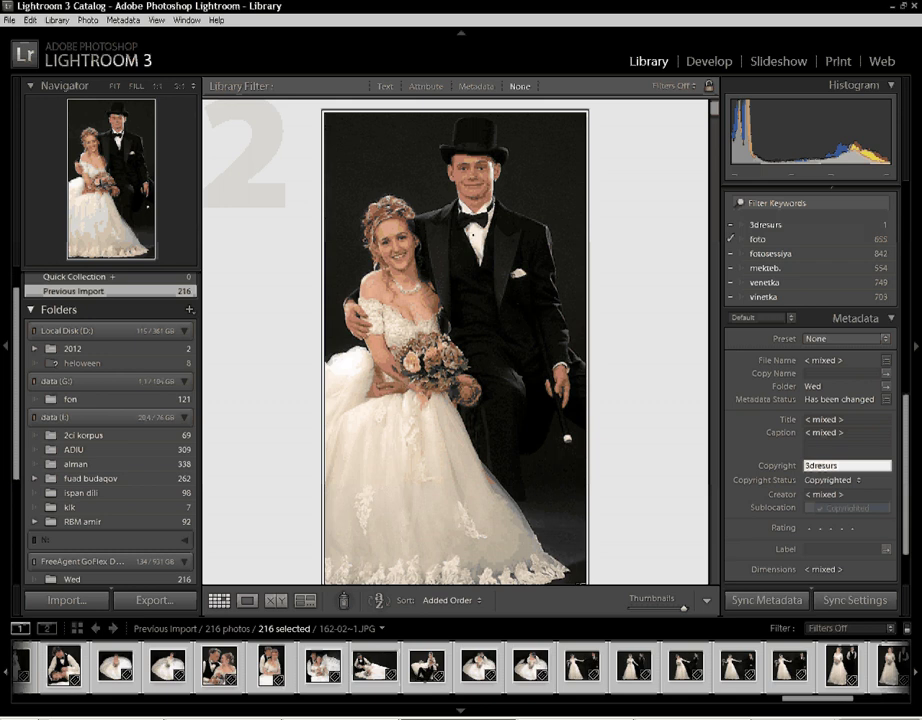
Set the creator to 3dresurs and rate all selected photos five stars.
key("Tab")
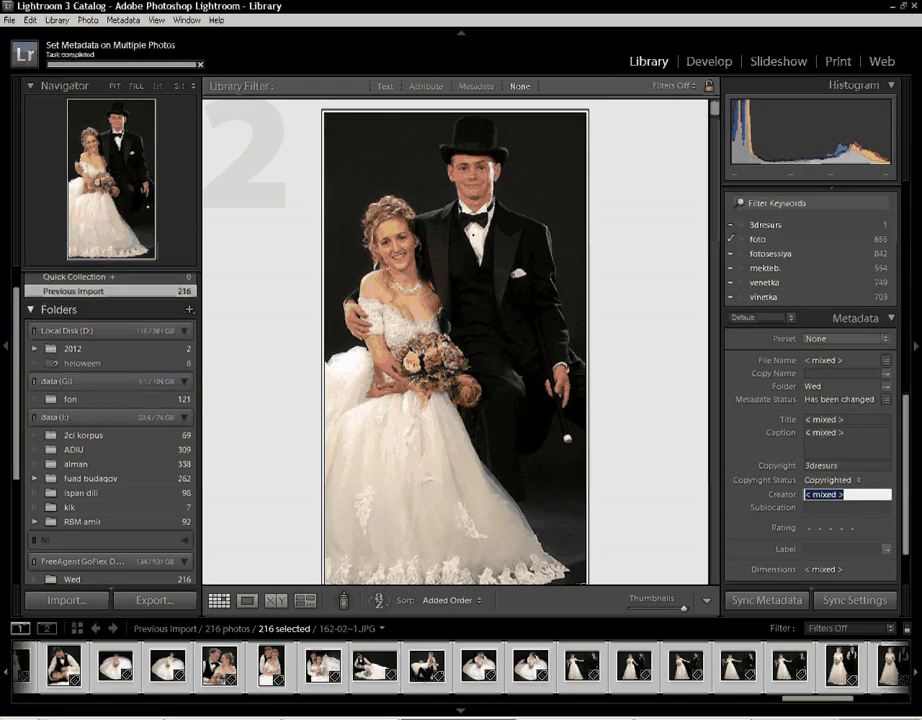
type("3dresurs")
key("End")
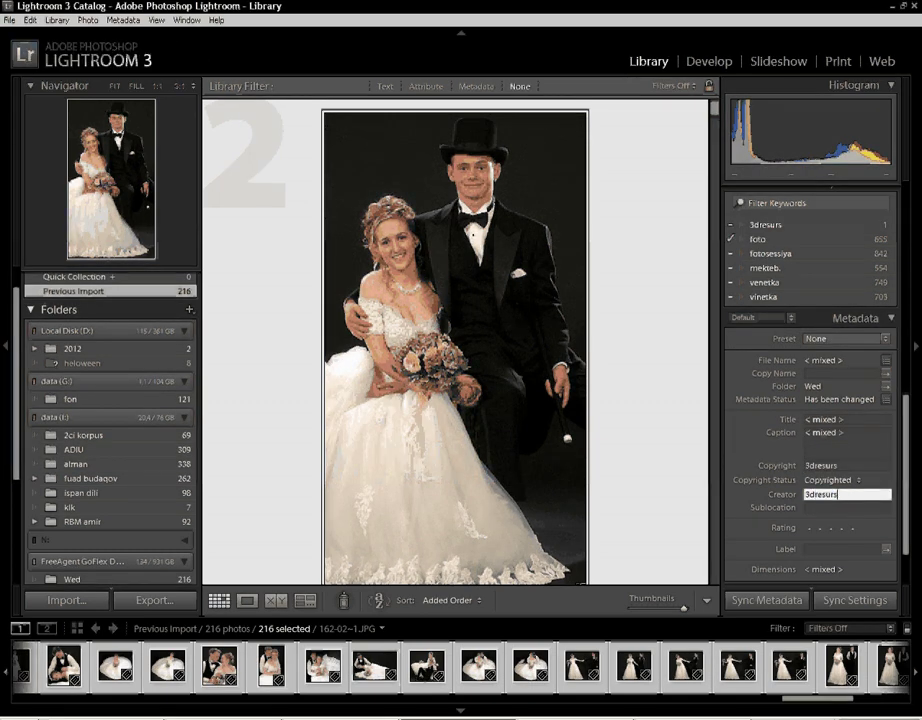
key("Return")
key("5")
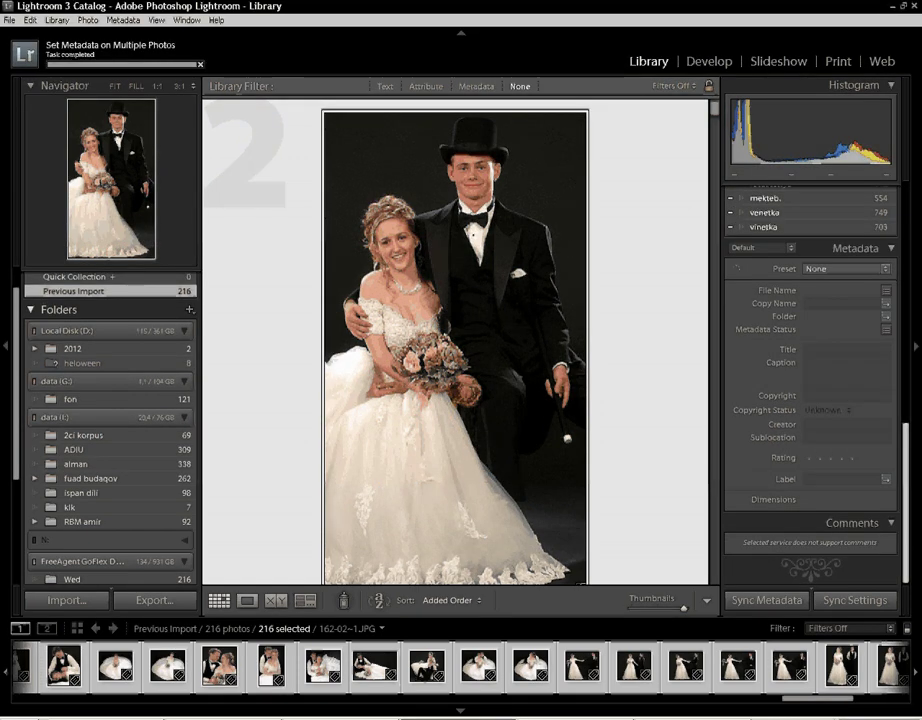
scroll(810, 400, "up", 5)
scroll(810, 400, "up", 3)
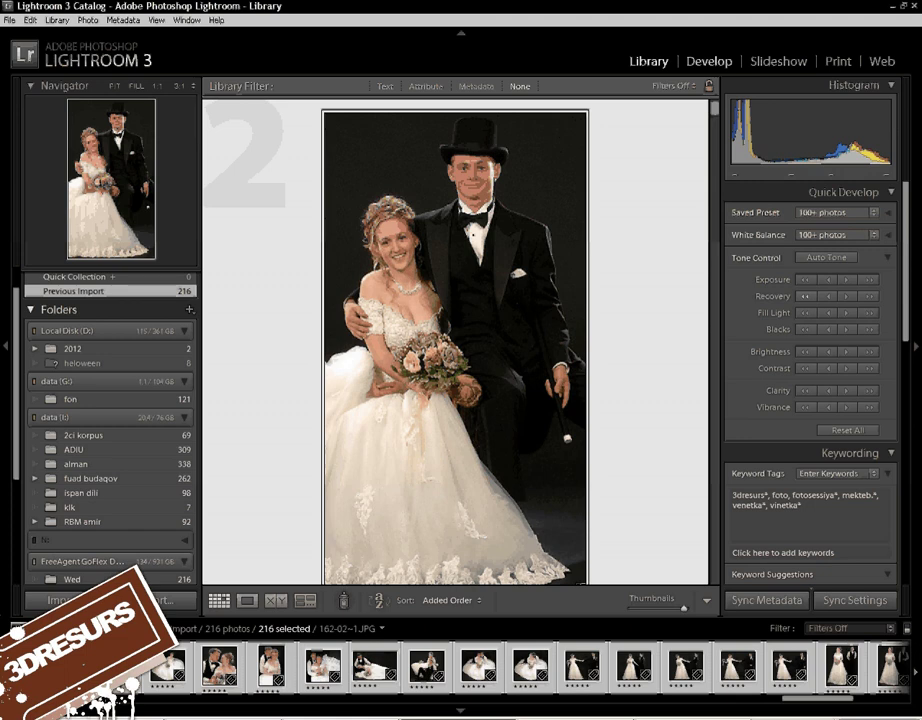
scroll(810, 350, "down", 1)
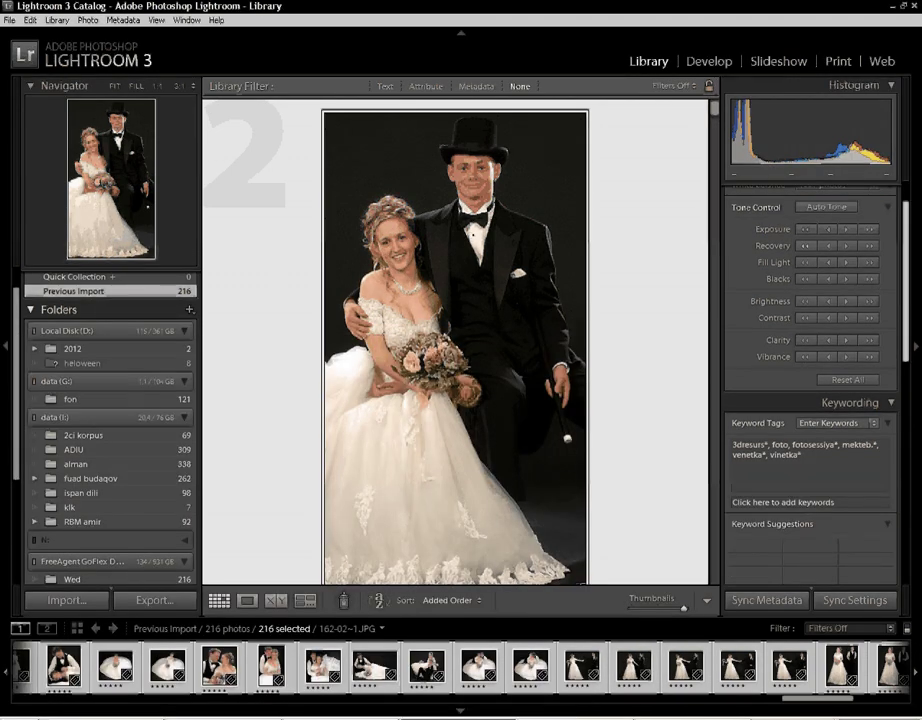
scroll(810, 350, "down", 5)
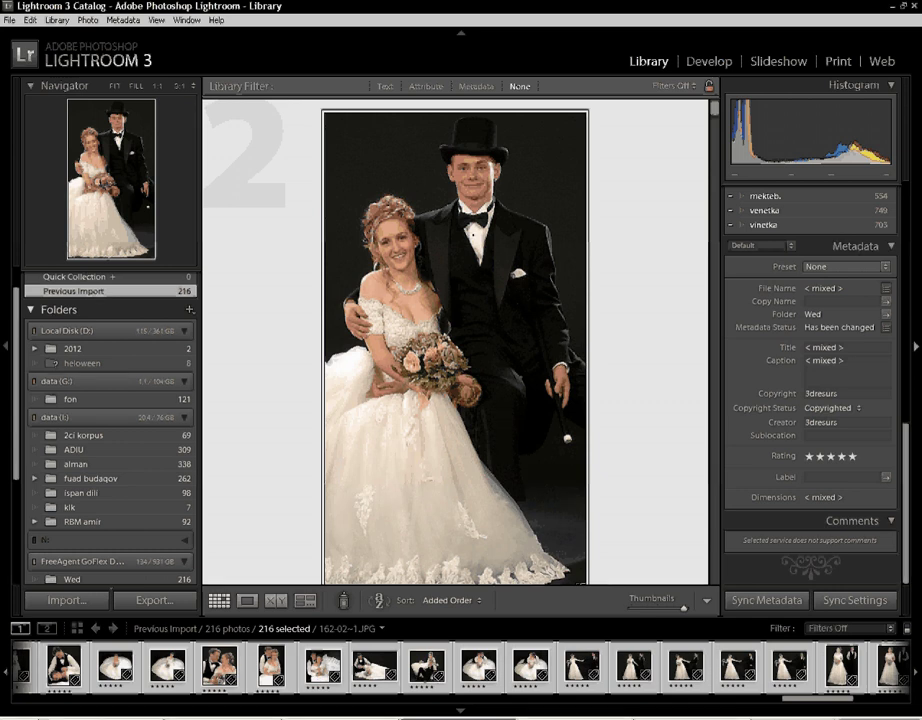